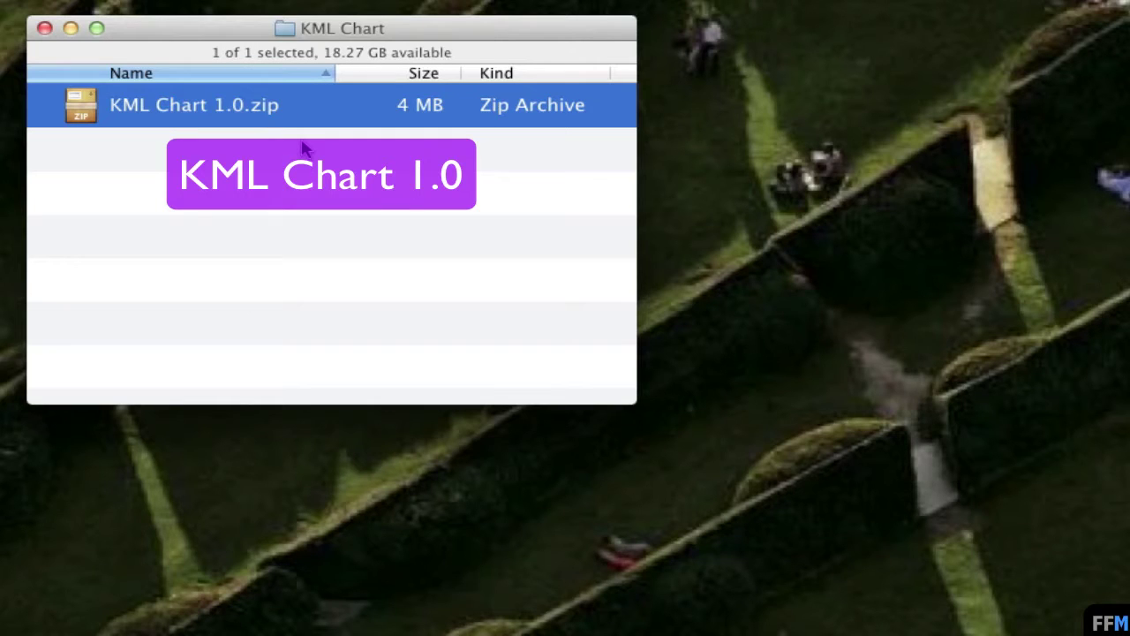
- Extract the KML Chart 1.0.zip archive and expand the extracted KML Chart 1.0 folder to list its contents
{"action": "right_click", "coordinate": [292, 108]}
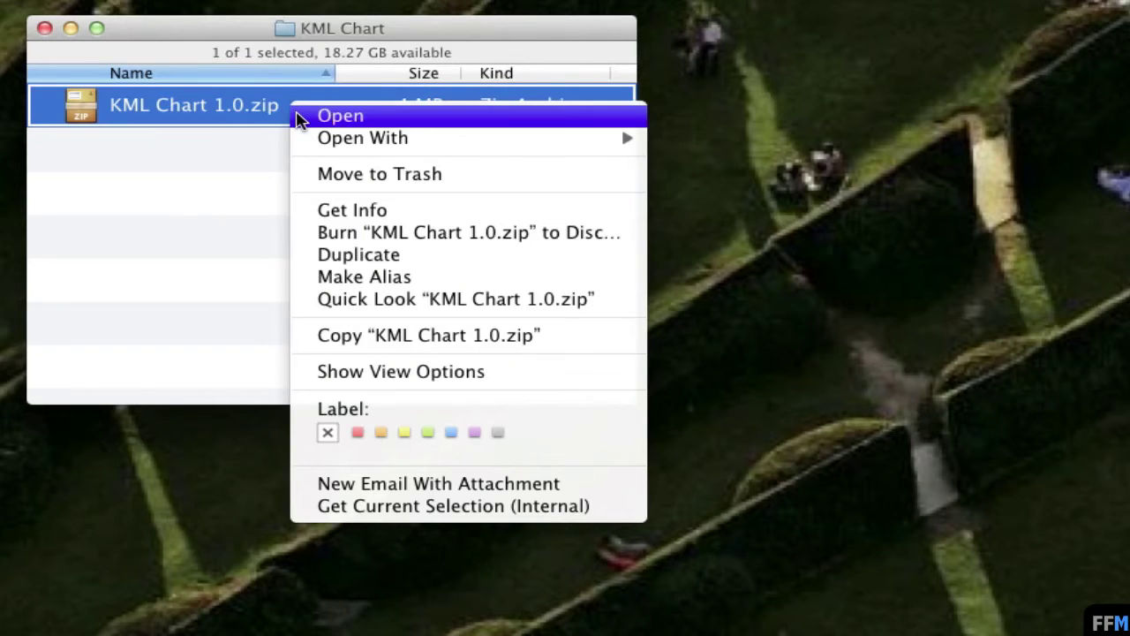
{"action": "left_click", "coordinate": [299, 117]}
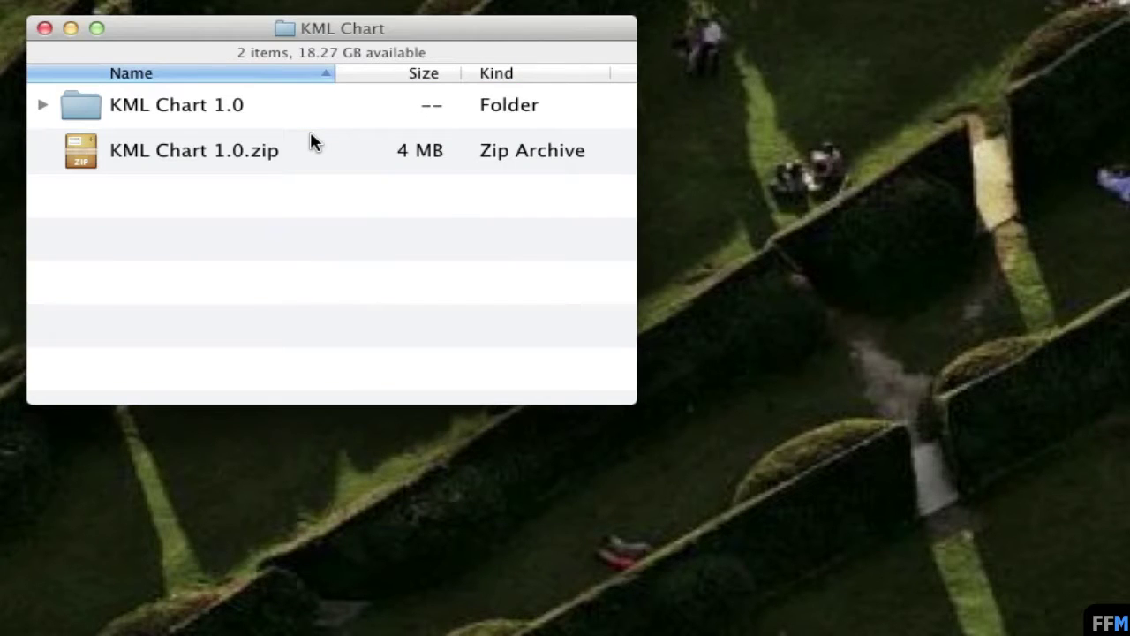
{"action": "left_click", "coordinate": [42, 108]}
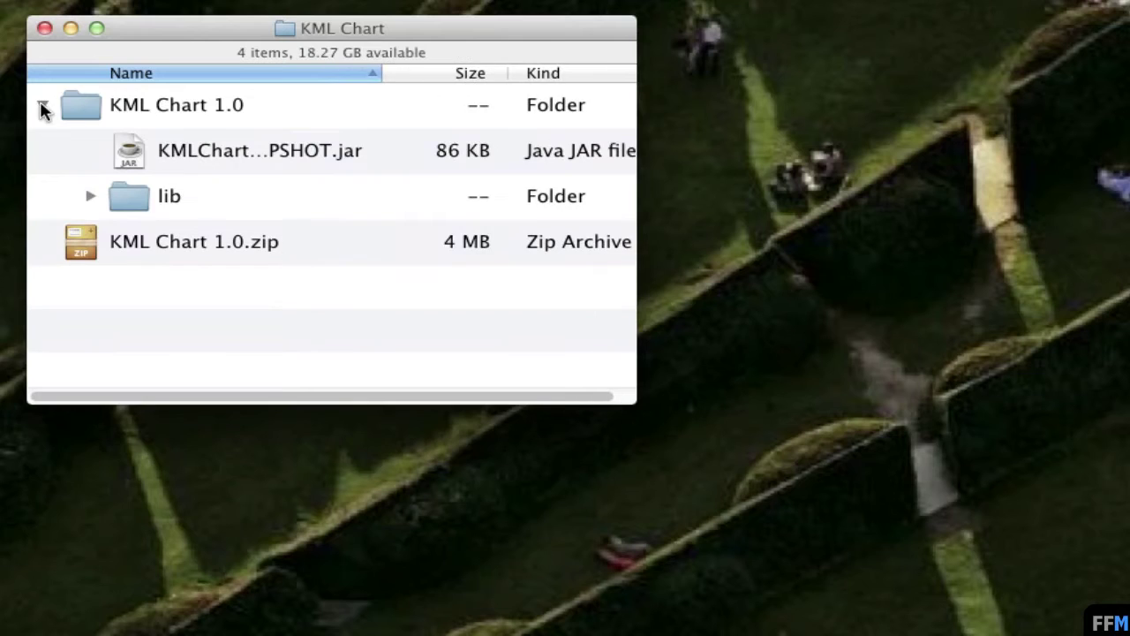
- Launch the KML chart program from KMLChartGui-1.0-SNAPSHOT.jar in the extracted folder
{"action": "left_click", "coordinate": [255, 166]}
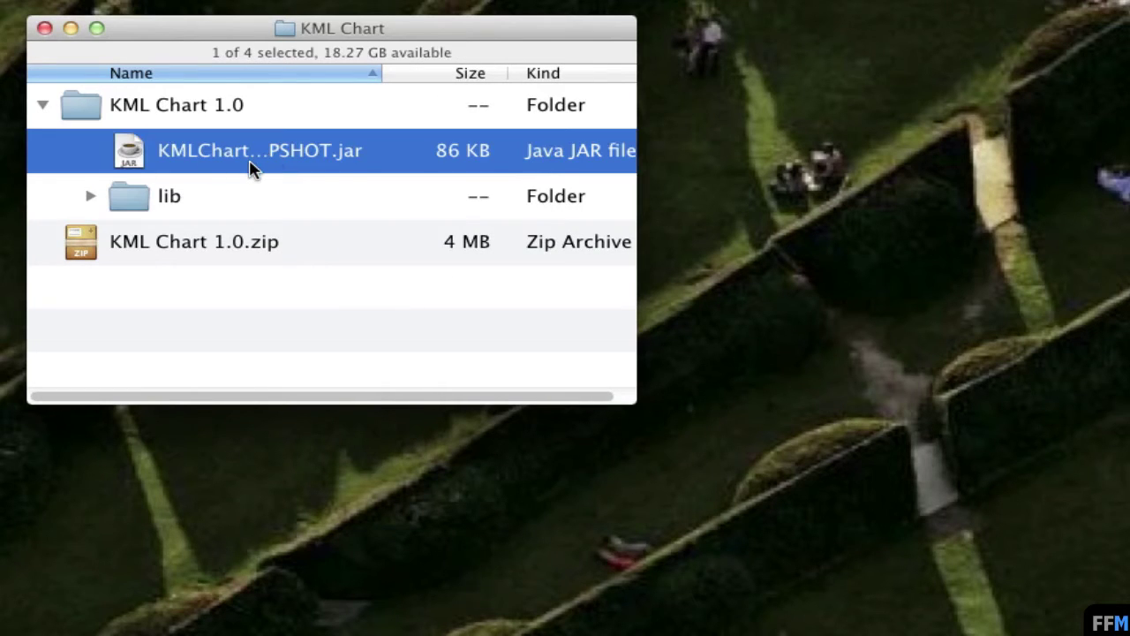
{"action": "right_click", "coordinate": [272, 155]}
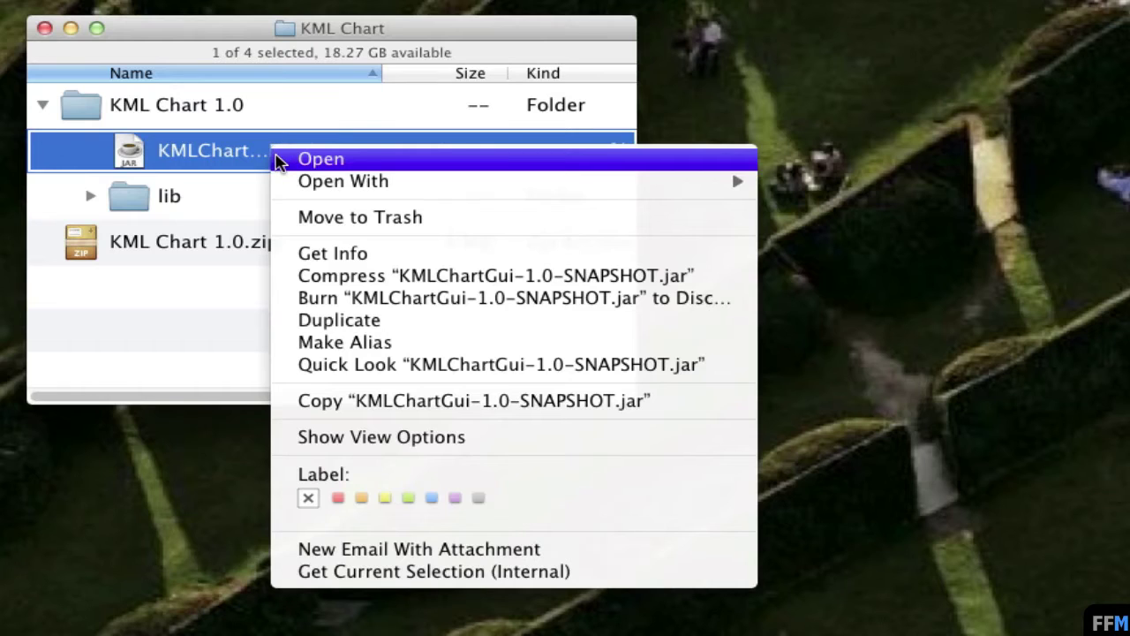
{"action": "left_click", "coordinate": [276, 159]}
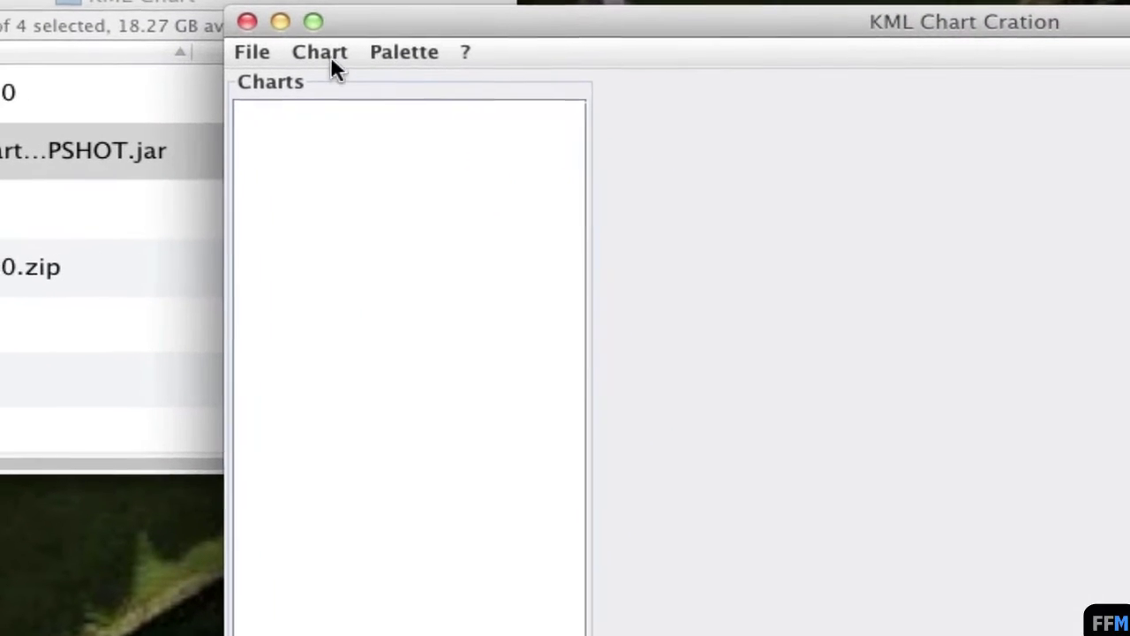
- Create a new histogram chart and name it Escape Attempts
{"action": "left_click", "coordinate": [325, 51]}
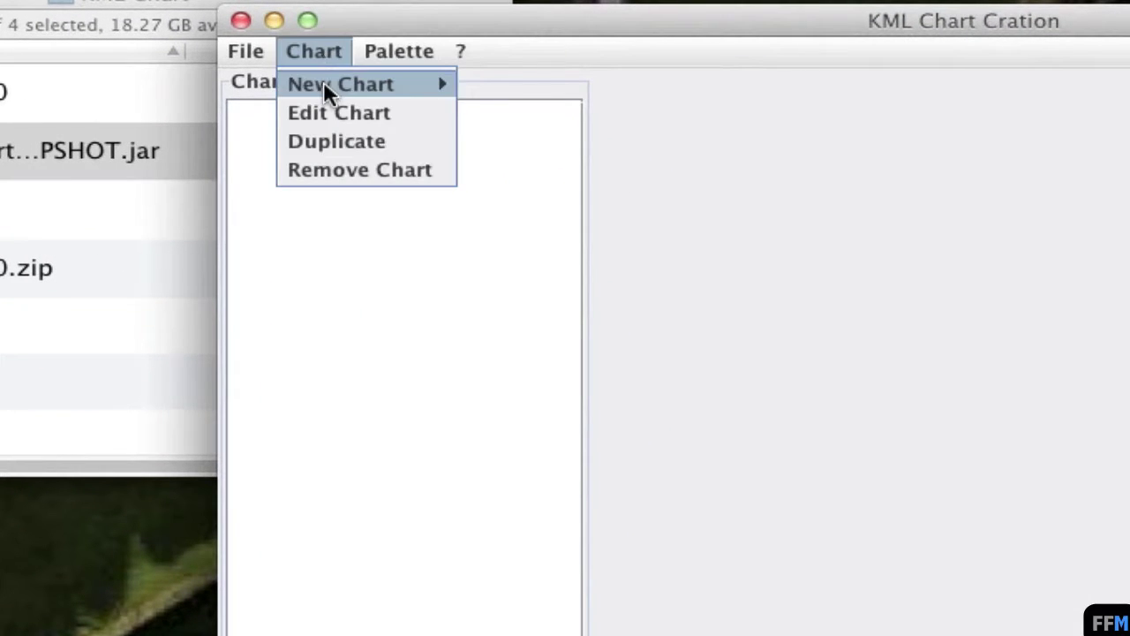
{"action": "mouse_move", "coordinate": [323, 82]}
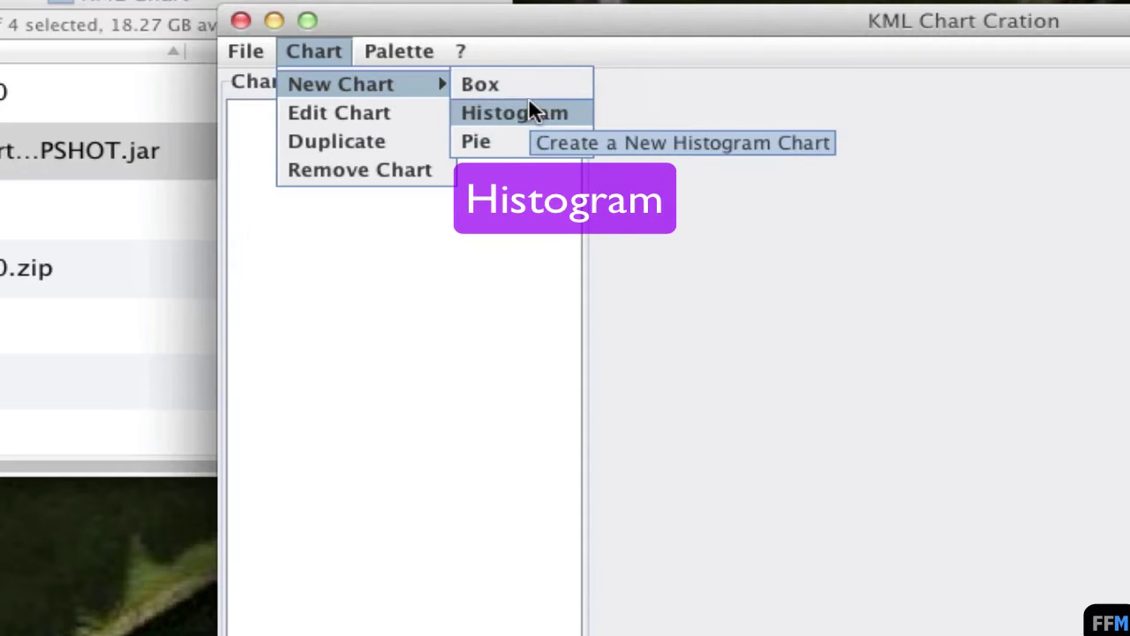
{"action": "left_click", "coordinate": [575, 110]}
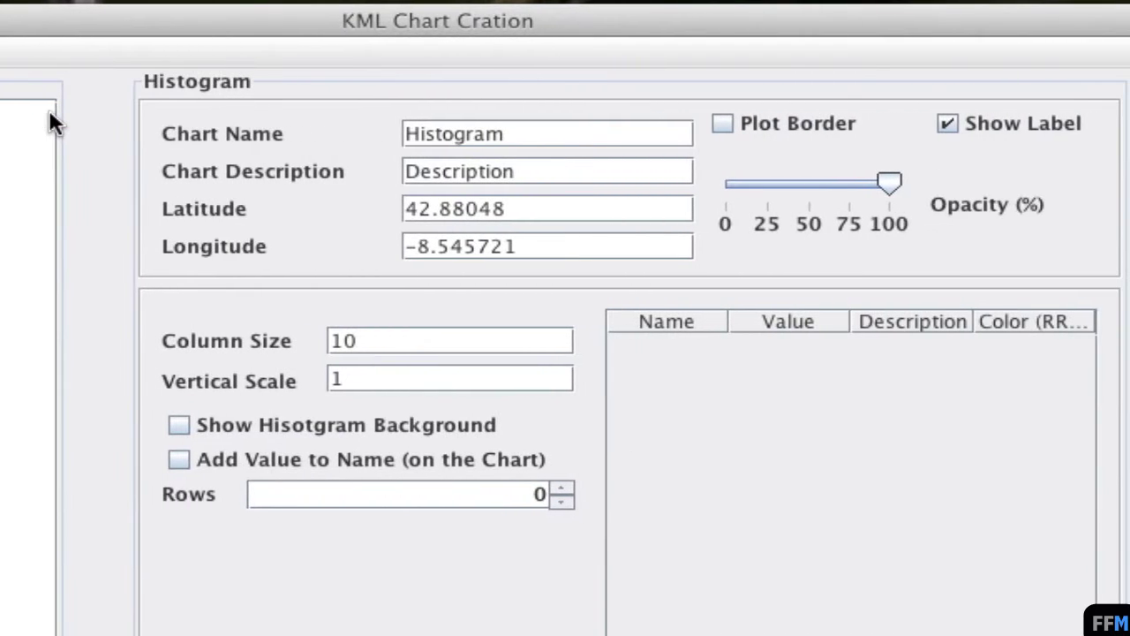
{"action": "left_click", "coordinate": [564, 139]}
{"action": "double_click", "coordinate": [468, 124]}
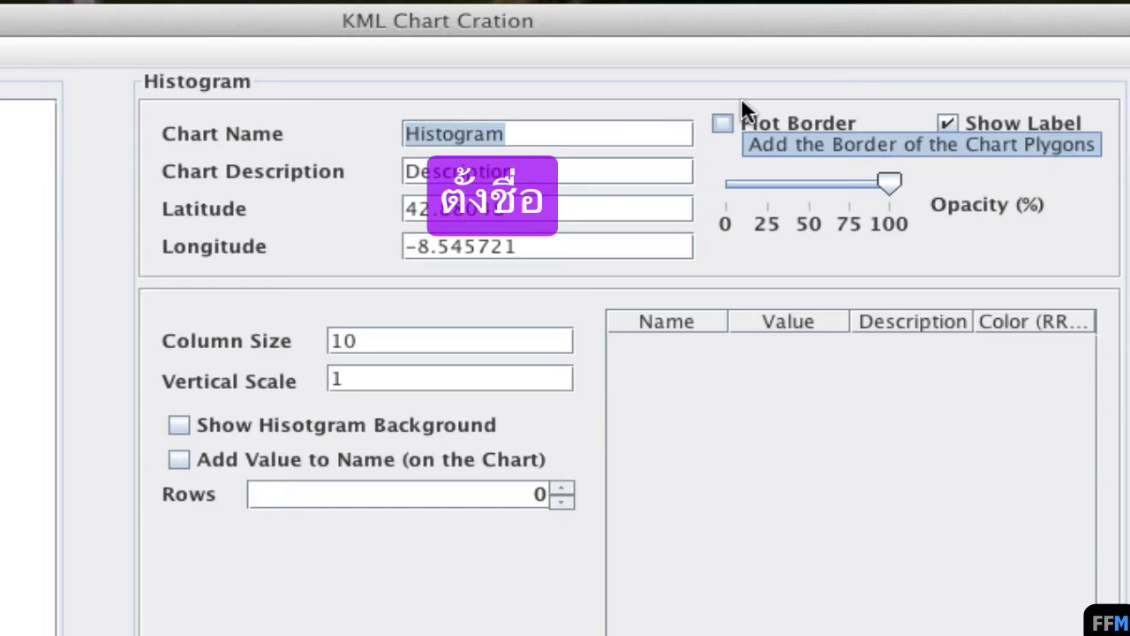
{"action": "type", "text": "Escape "}
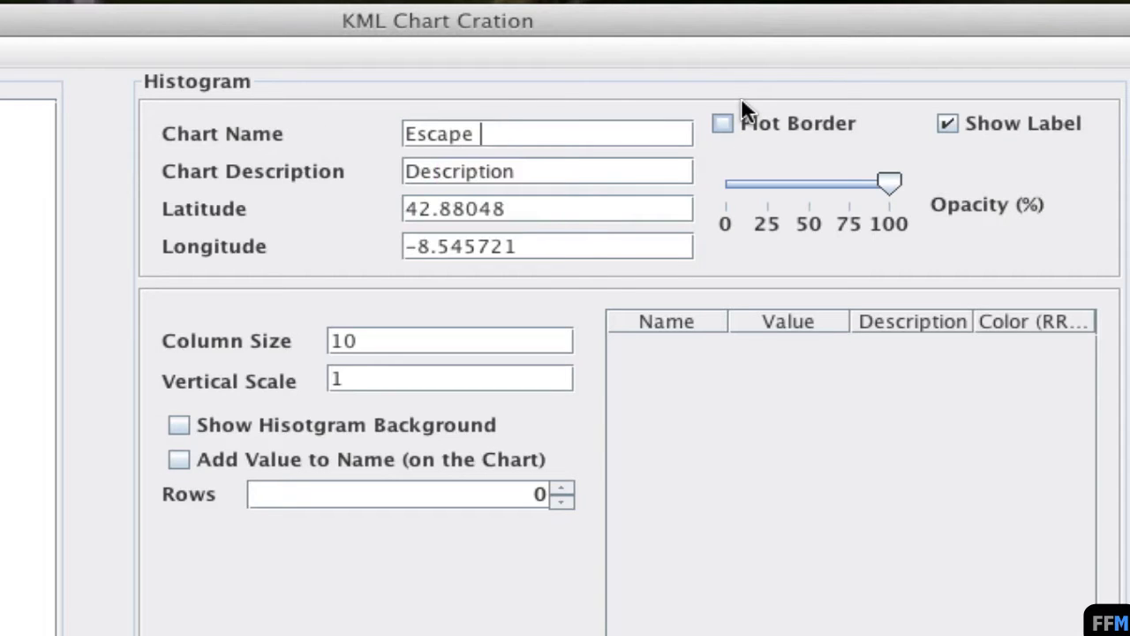
{"action": "type", "text": "Attempts"}
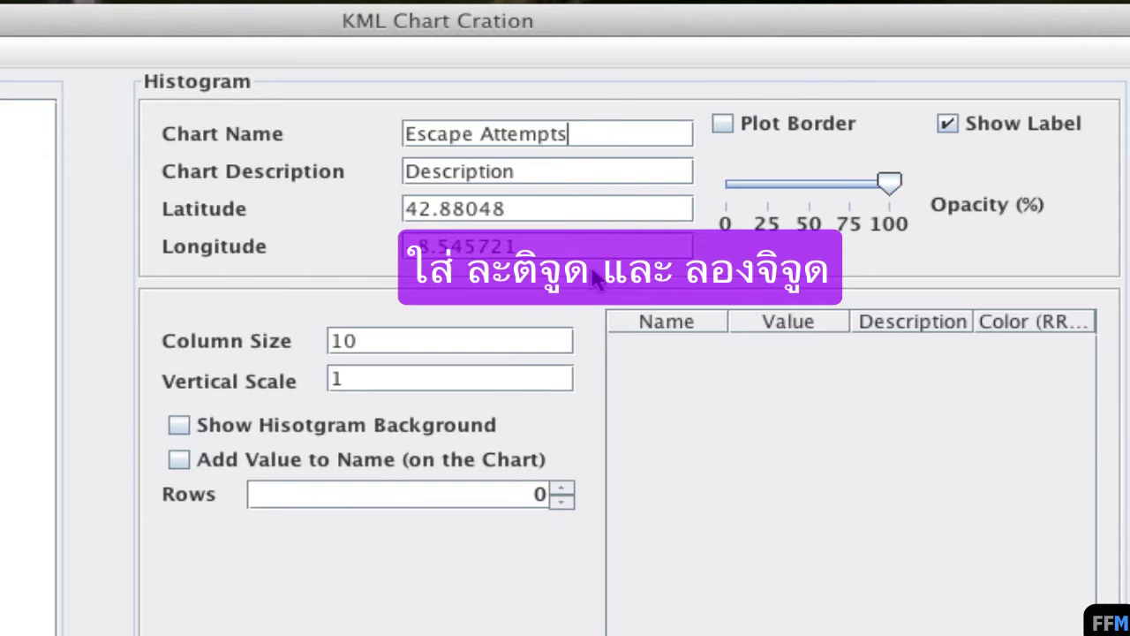
- Set the chart's latitude to 37.826713 and its longitude to -122.423015
{"action": "left_click_drag", "start_coordinate": [511, 206], "coordinate": [369, 208]}
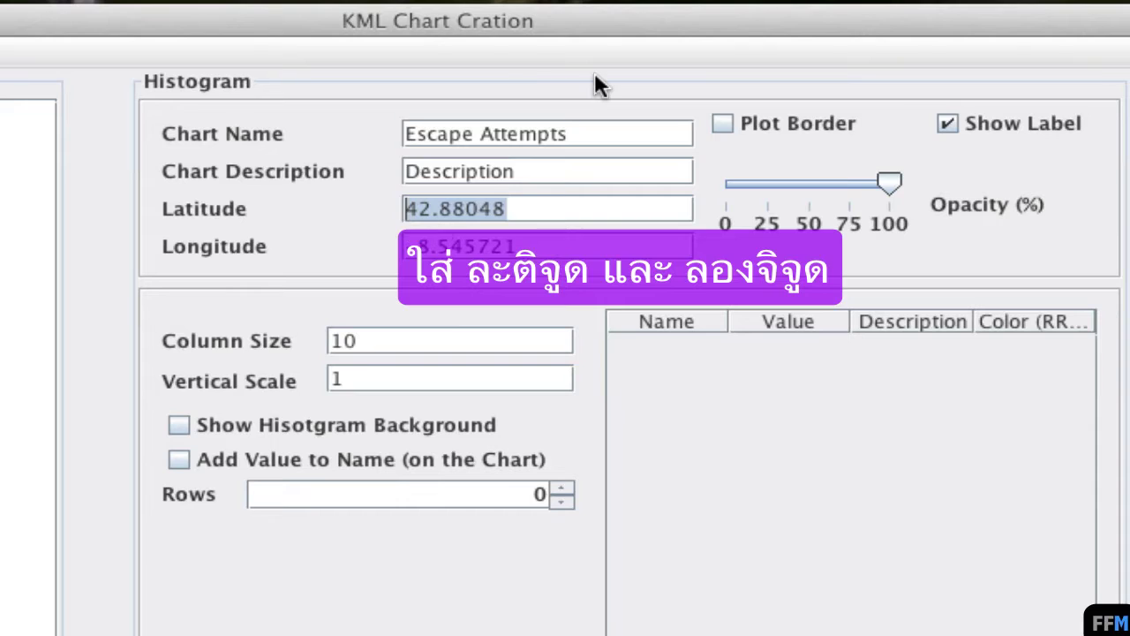
{"action": "type", "text": "3"}
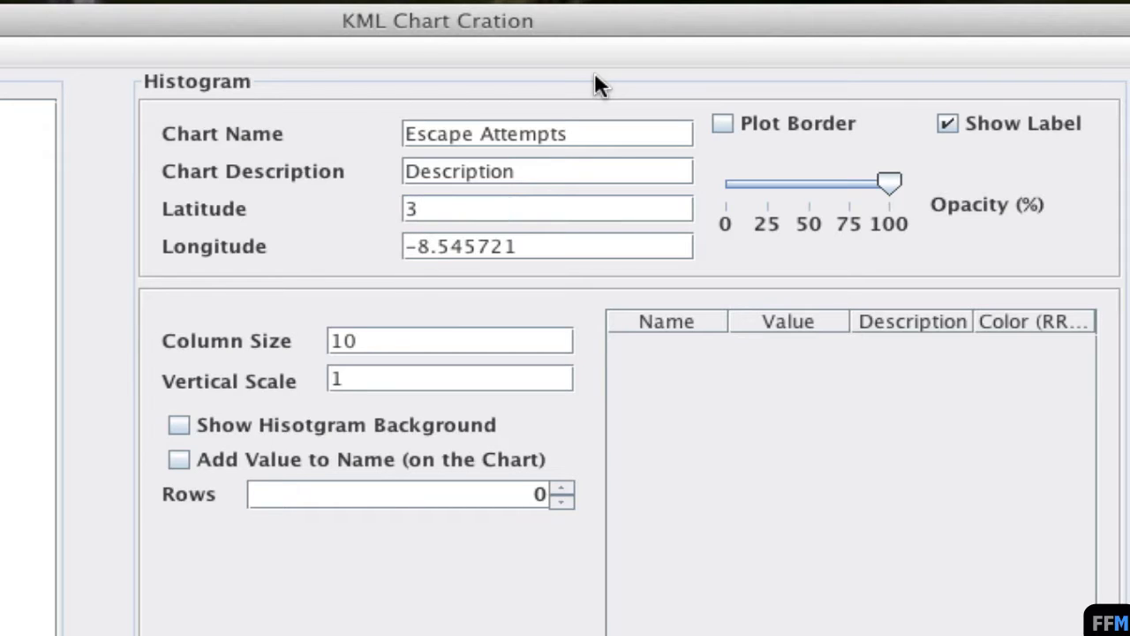
{"action": "type", "text": "7.826713"}
{"action": "triple_click", "coordinate": [550, 247]}
{"action": "type", "text": "-"}
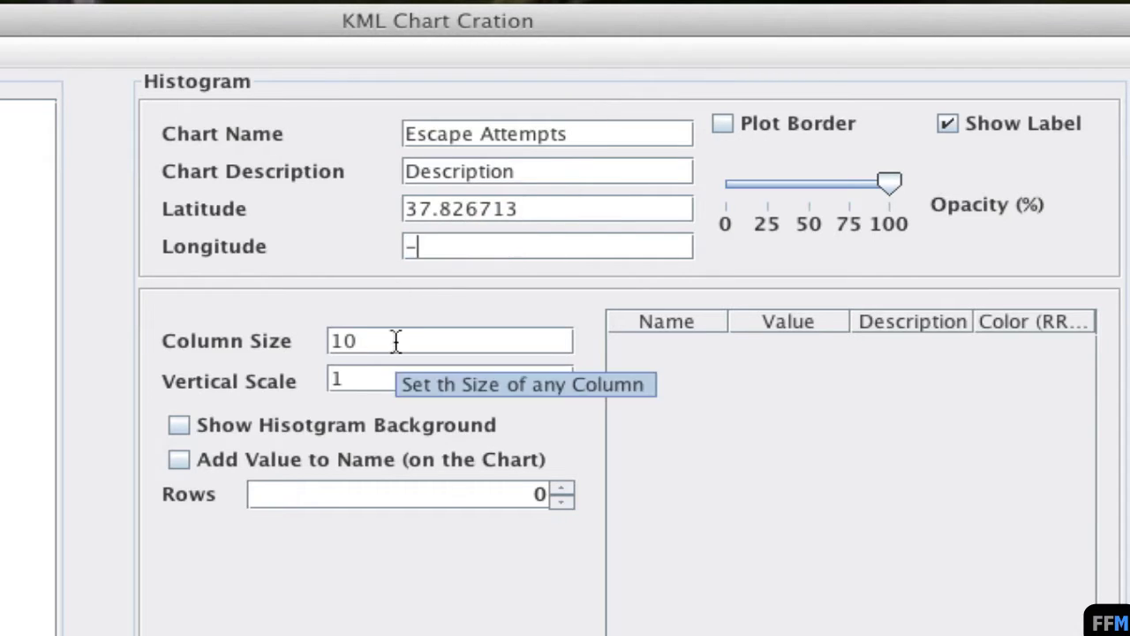
{"action": "type", "text": "122.42"}
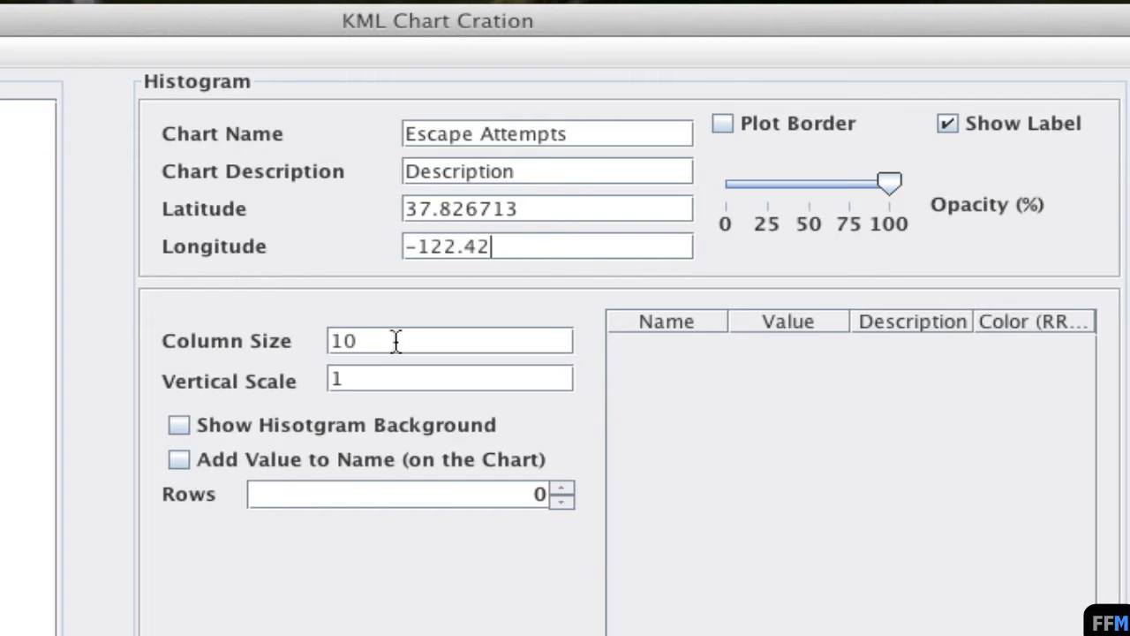
{"action": "type", "text": "3015"}
- Set the histogram's vertical scale to 10 and enable adding the value to the name on the chart
{"action": "left_click", "coordinate": [441, 338]}
{"action": "left_click", "coordinate": [376, 379]}
{"action": "type", "text": "0"}
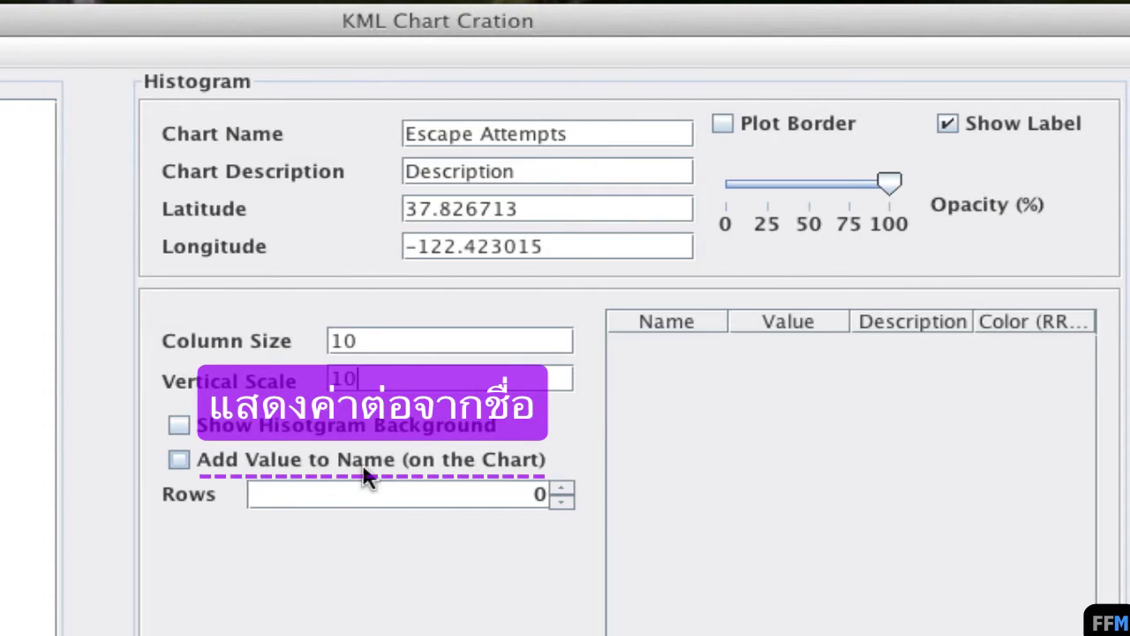
{"action": "left_click", "coordinate": [177, 461]}
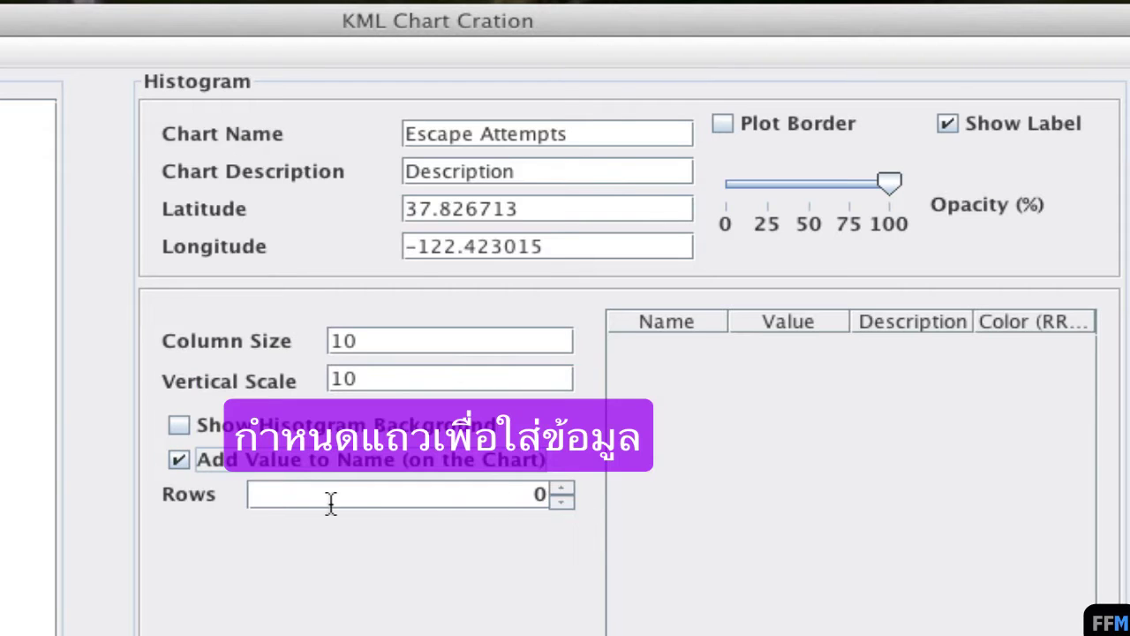
- Set the histogram's data table to 3 rows
{"action": "left_click", "coordinate": [563, 489]}
{"action": "left_click", "coordinate": [563, 488]}
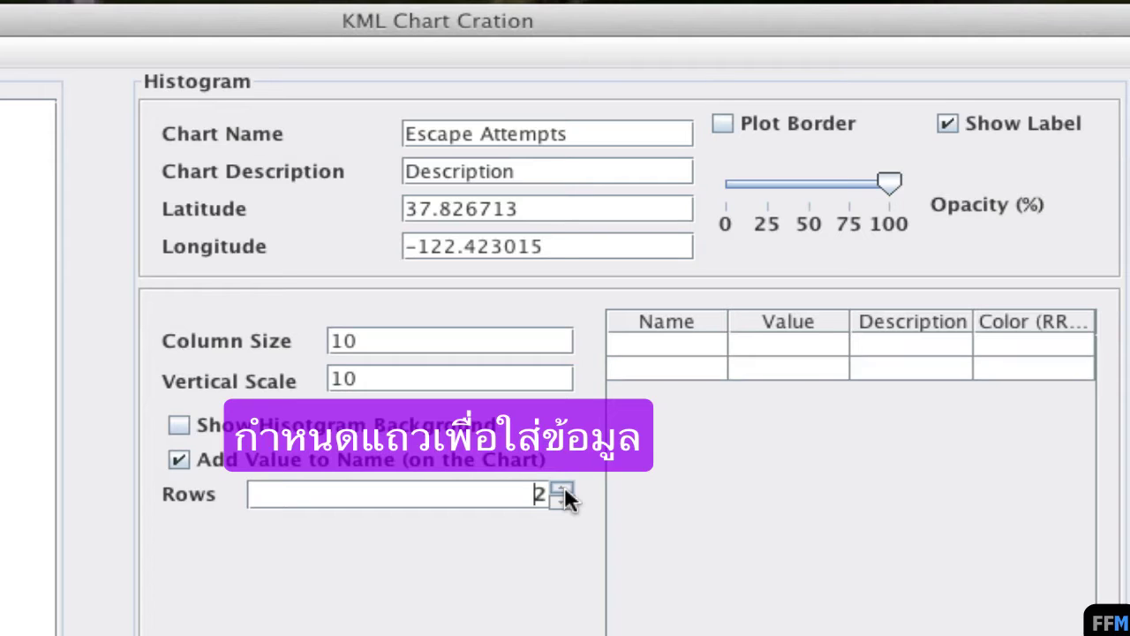
{"action": "left_click", "coordinate": [563, 488]}
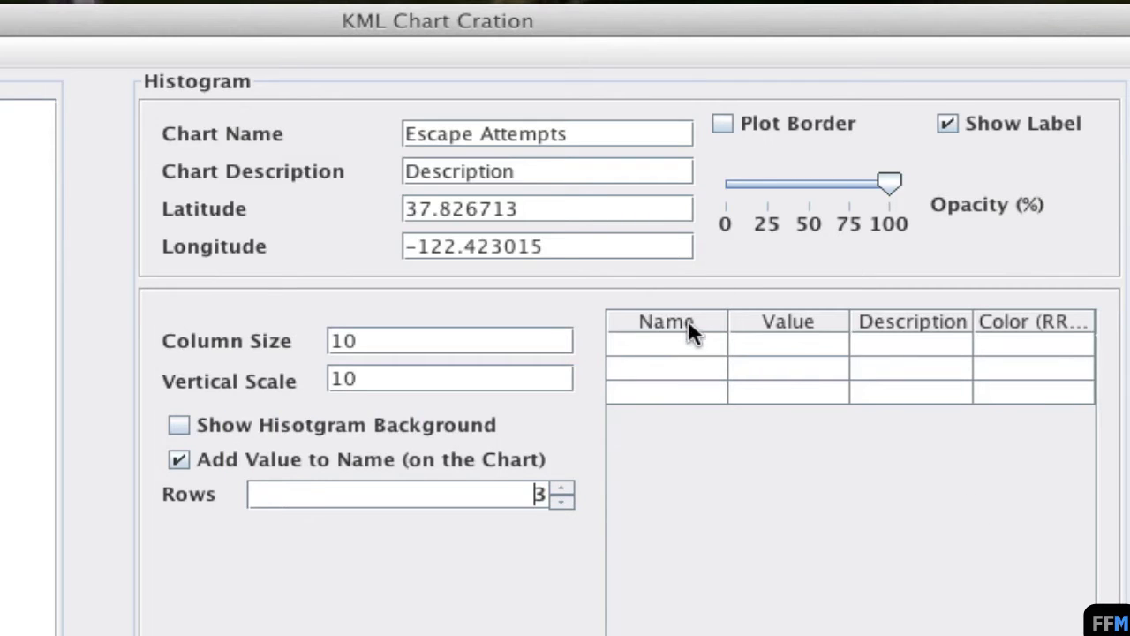
- Fill the first data row with name 1941, value 2 and the yellow colour FFFF33
{"action": "left_click", "coordinate": [685, 349]}
{"action": "type", "text": "19"}
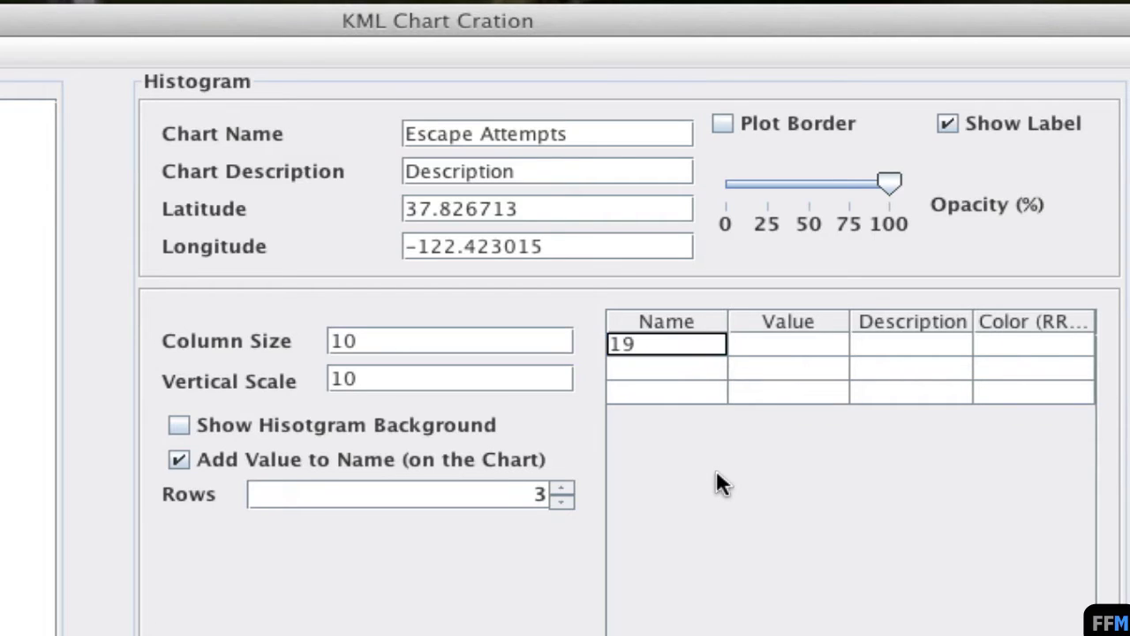
{"action": "type", "text": "41"}
{"action": "left_click", "coordinate": [808, 348]}
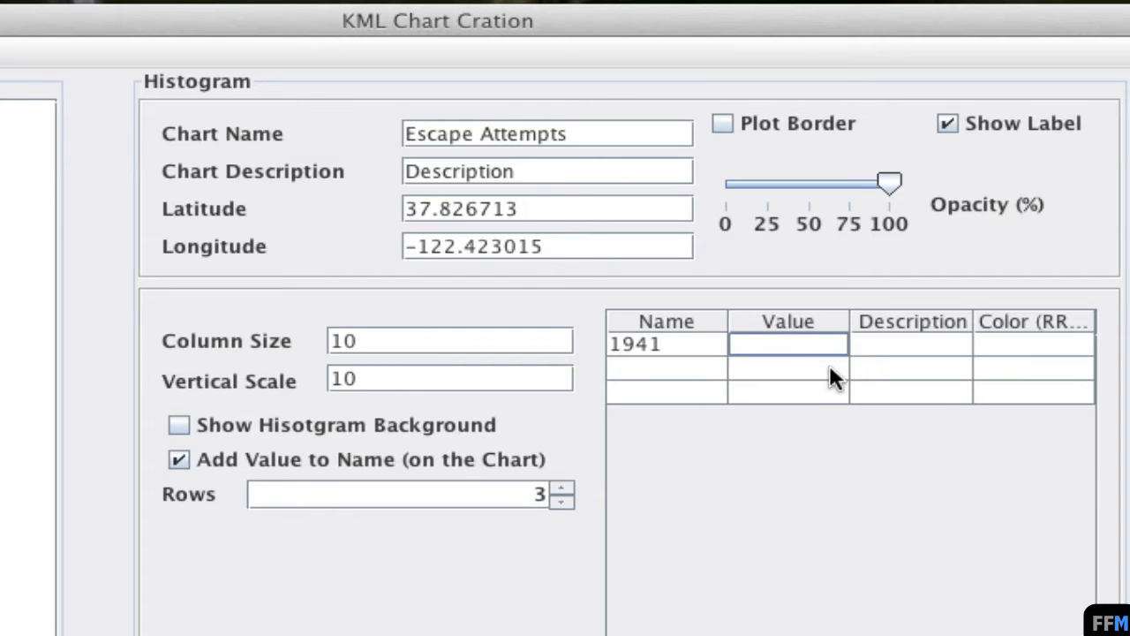
{"action": "type", "text": "2"}
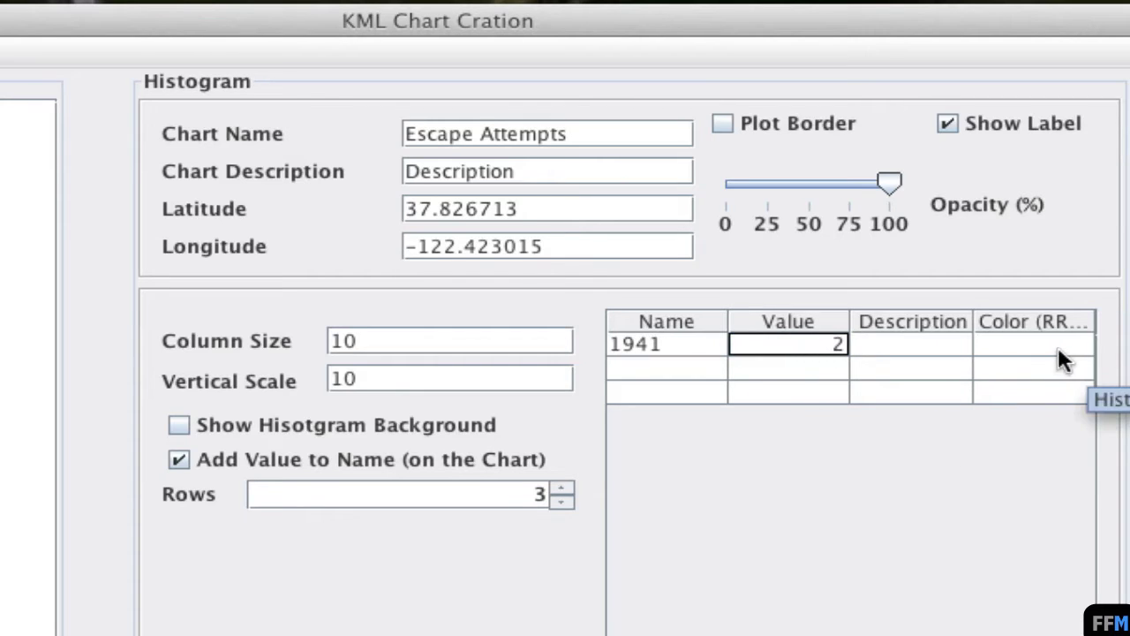
{"action": "left_click", "coordinate": [1020, 340]}
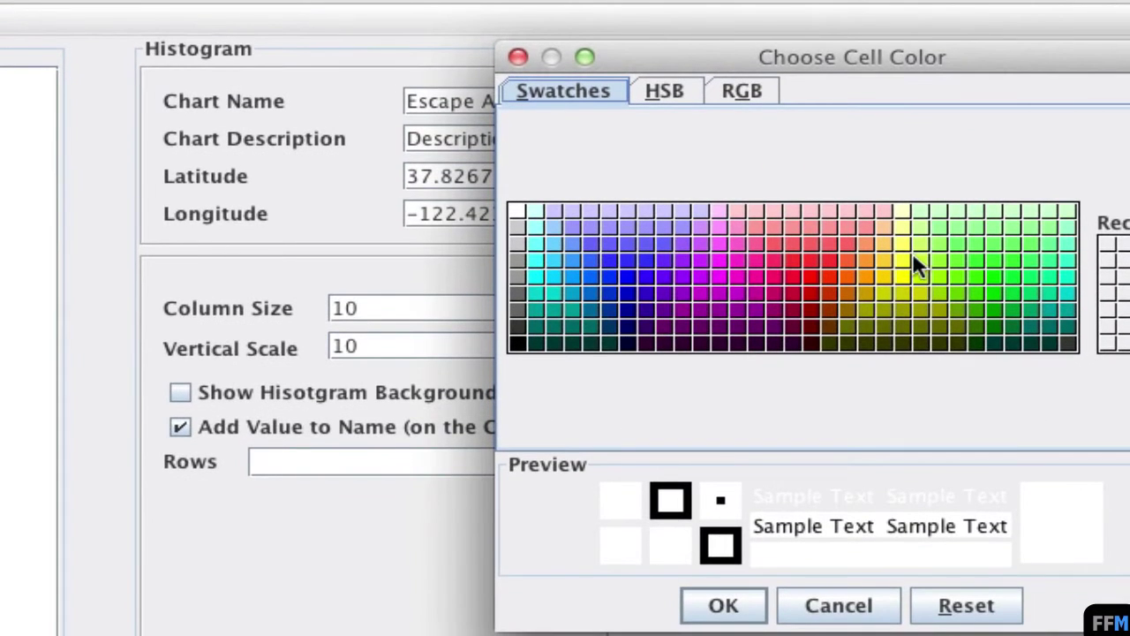
{"action": "left_click", "coordinate": [905, 258]}
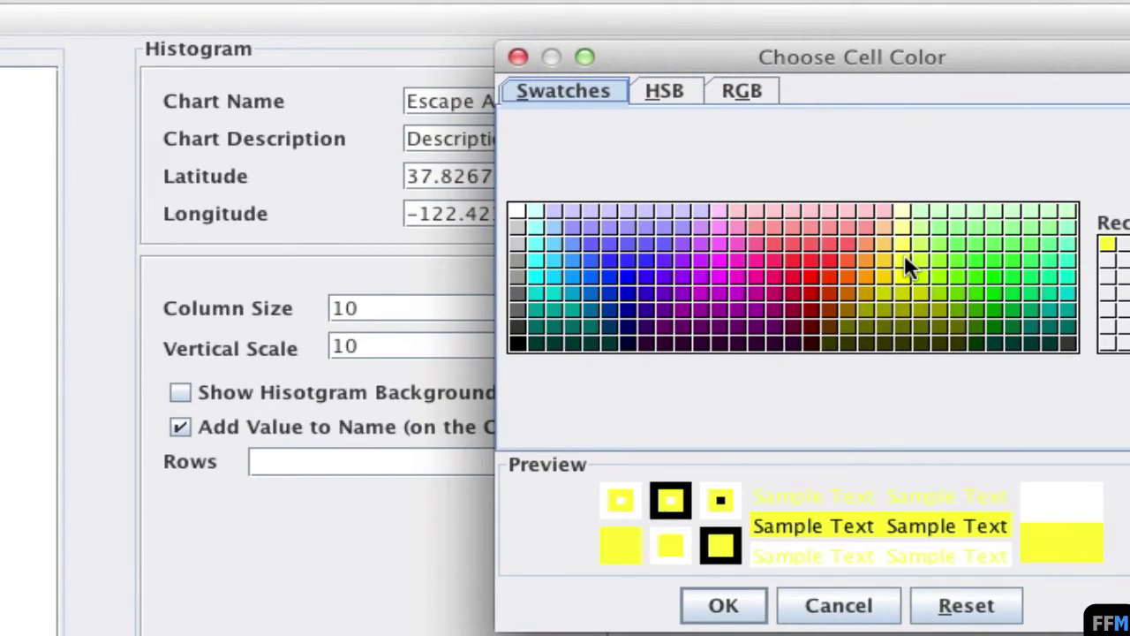
{"action": "left_click", "coordinate": [725, 606]}
- Fill the second data row with name 1943, value 2 and the dark green colour 006600
{"action": "left_click", "coordinate": [615, 332]}
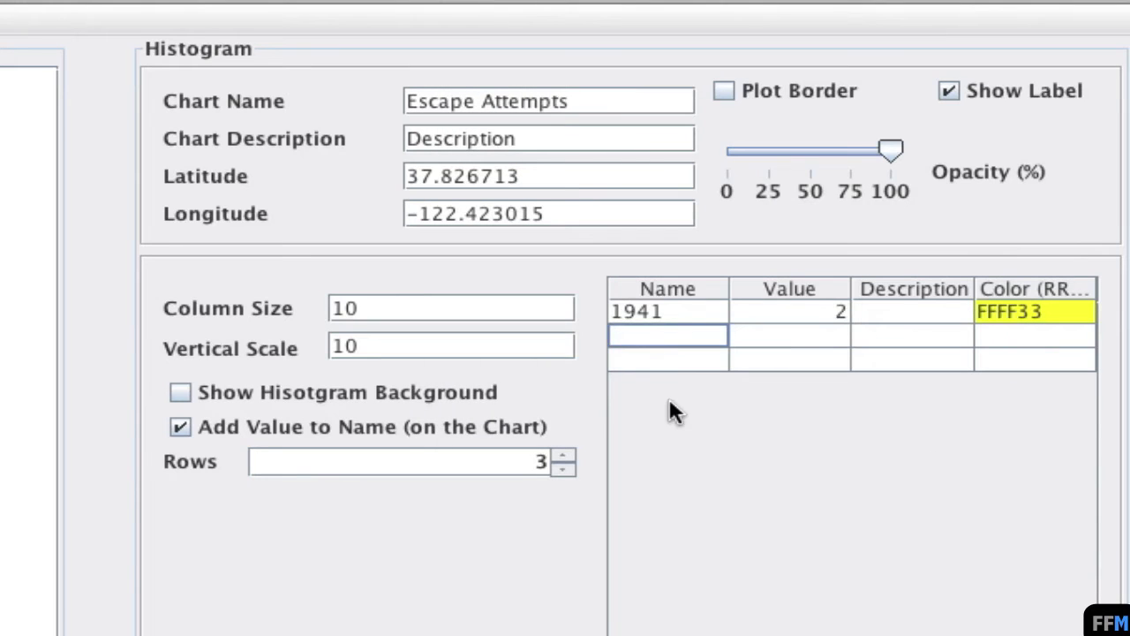
{"action": "type", "text": "1943"}
{"action": "key", "text": "Tab"}
{"action": "type", "text": "2"}
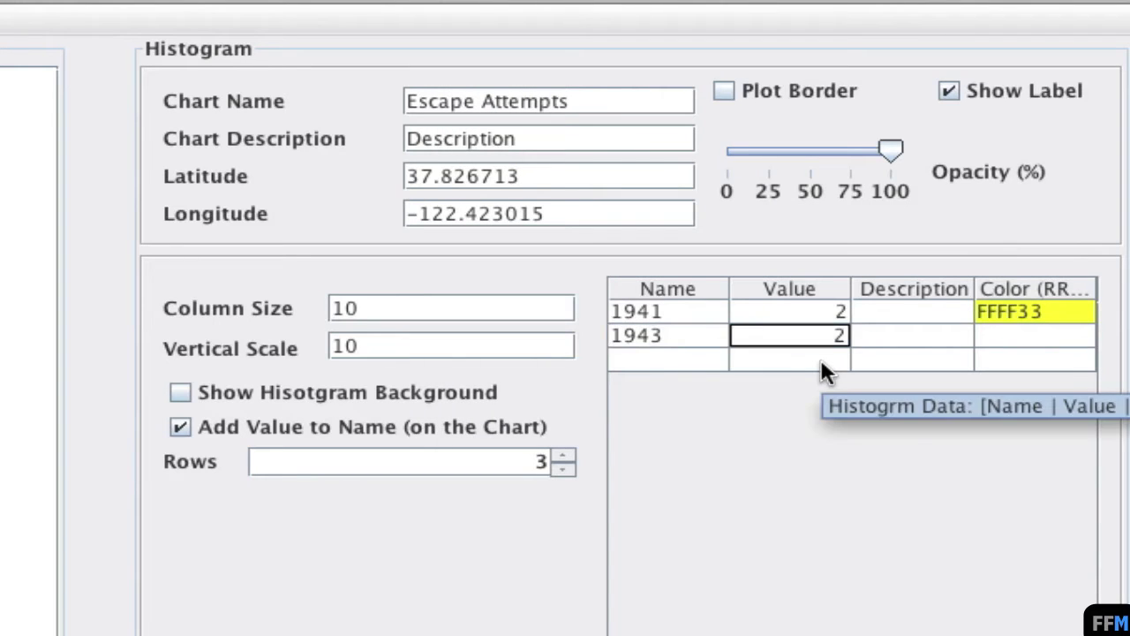
{"action": "left_click", "coordinate": [993, 338]}
{"action": "left_click", "coordinate": [989, 345]}
{"action": "left_click", "coordinate": [742, 608]}
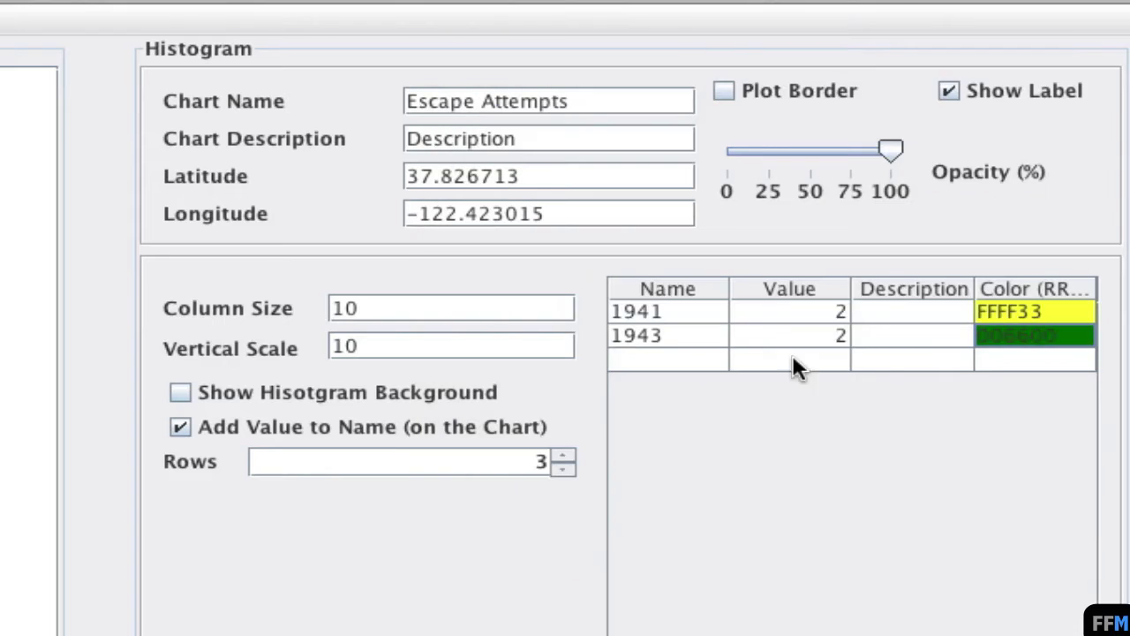
- Fill the third data row with name 1945, value 1 and the purple colour 9900FF
{"action": "key", "text": "Tab"}
{"action": "type", "text": "1945"}
{"action": "left_click", "coordinate": [793, 360]}
{"action": "type", "text": "1"}
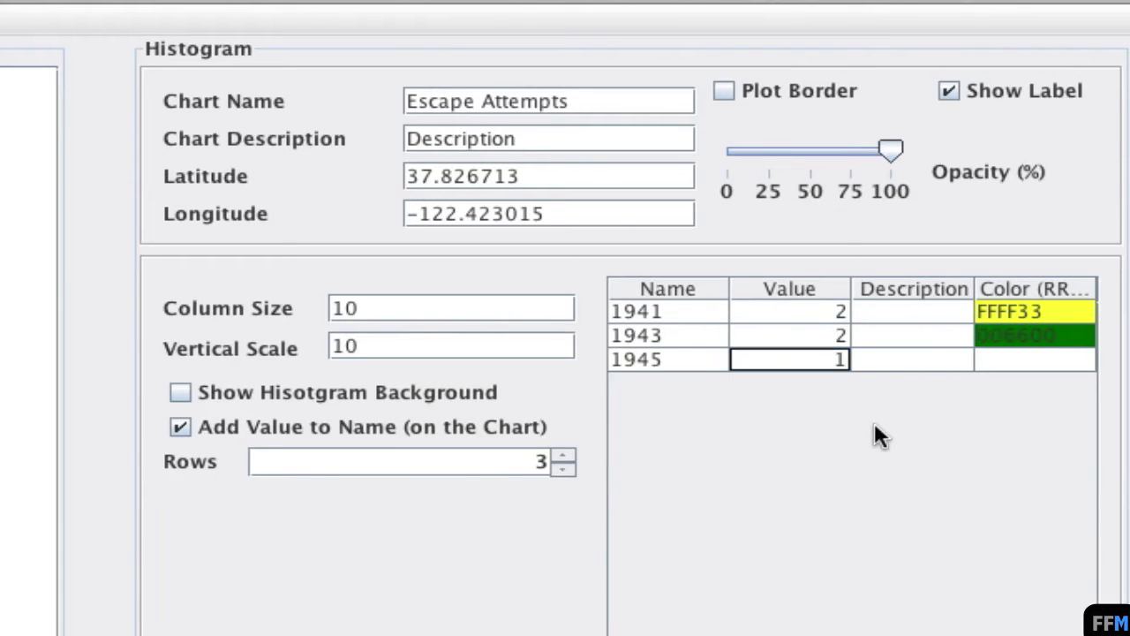
{"action": "left_click", "coordinate": [989, 360]}
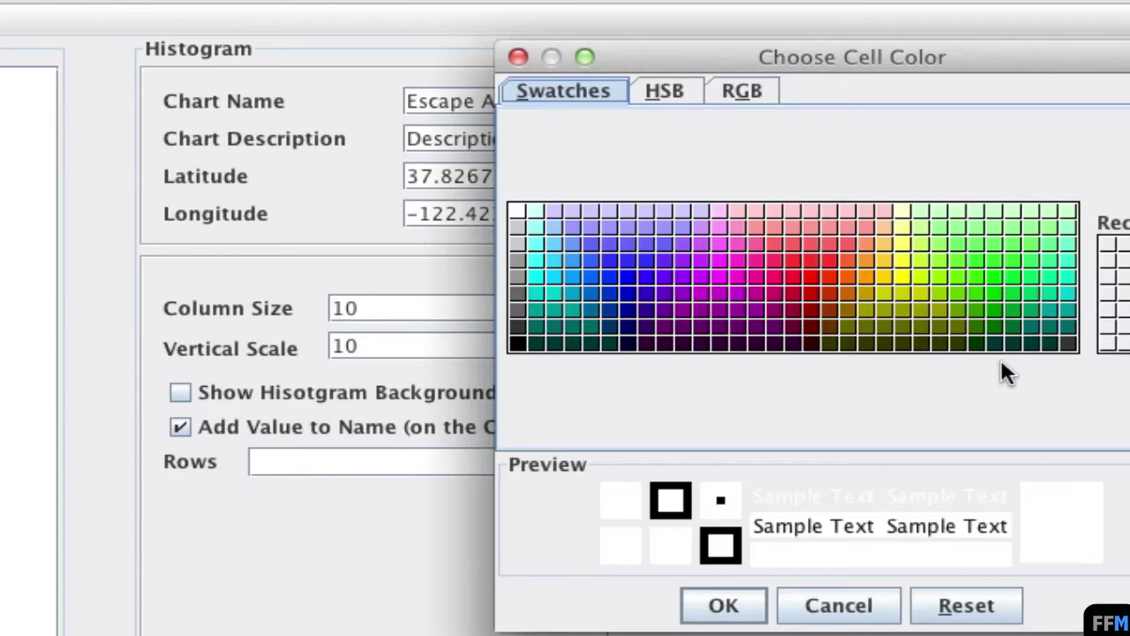
{"action": "left_click", "coordinate": [681, 286]}
{"action": "left_click", "coordinate": [723, 606]}
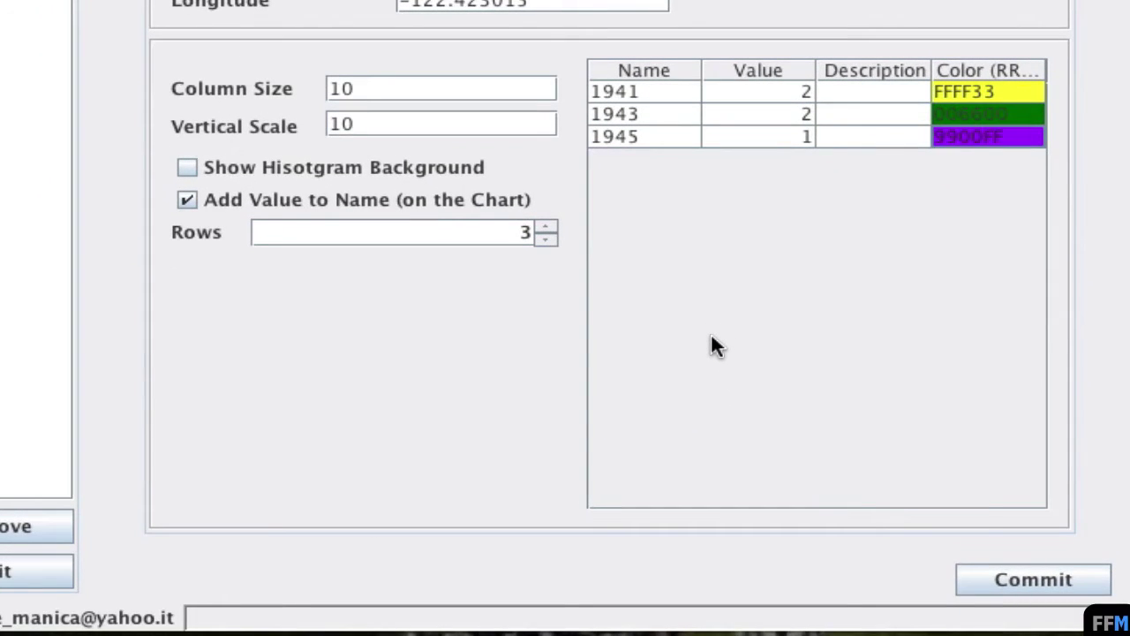
- Commit the completed histogram to the charts list
{"action": "left_click", "coordinate": [1015, 574]}
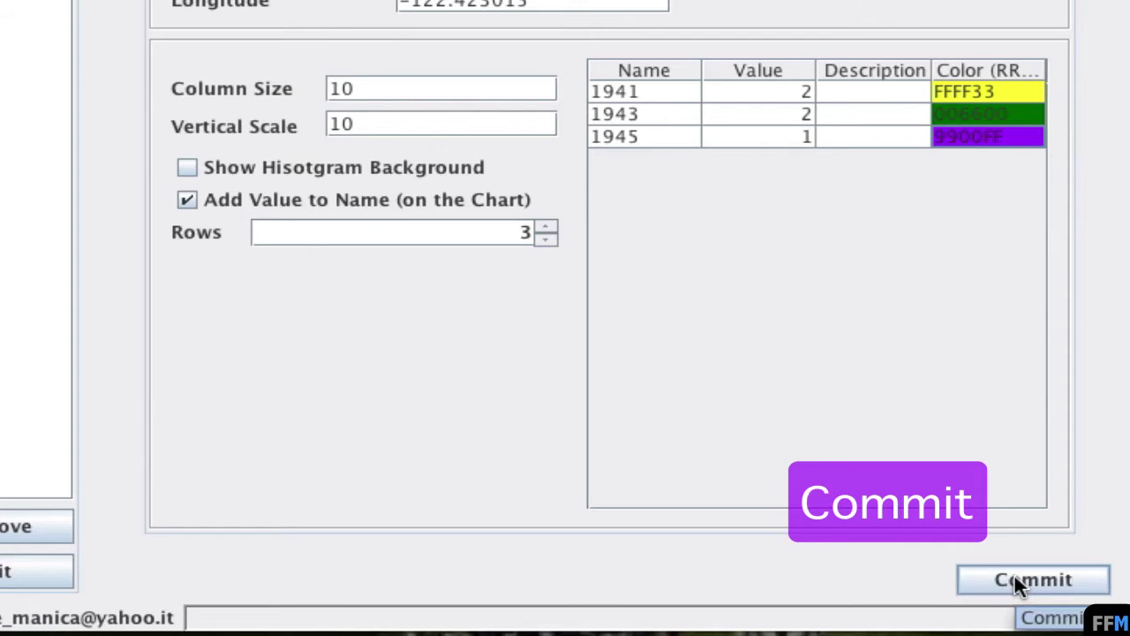
{"action": "left_click", "coordinate": [1015, 576]}
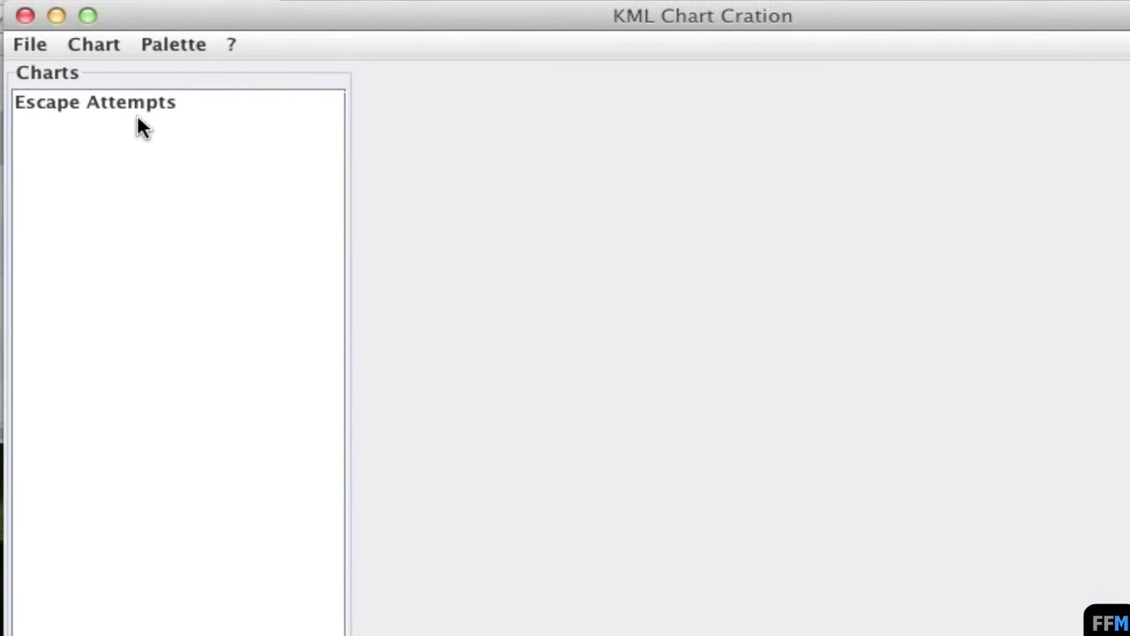
- Export the Escape Attempts chart as a KML file named chart.kml in the KML folder
{"action": "left_click", "coordinate": [182, 101]}
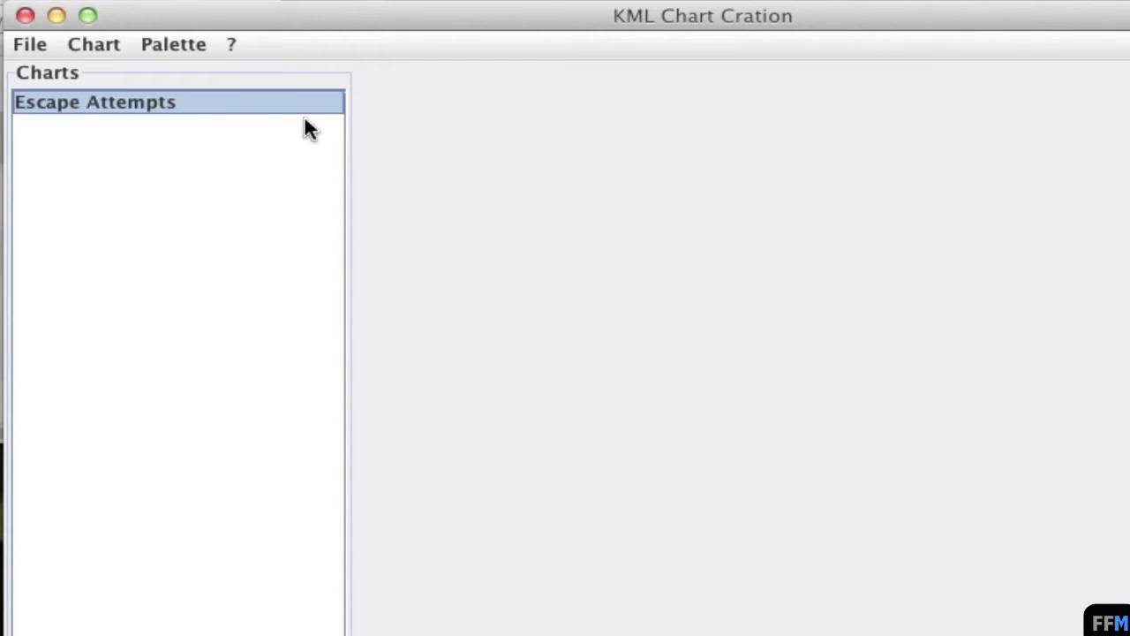
{"action": "left_click", "coordinate": [30, 44]}
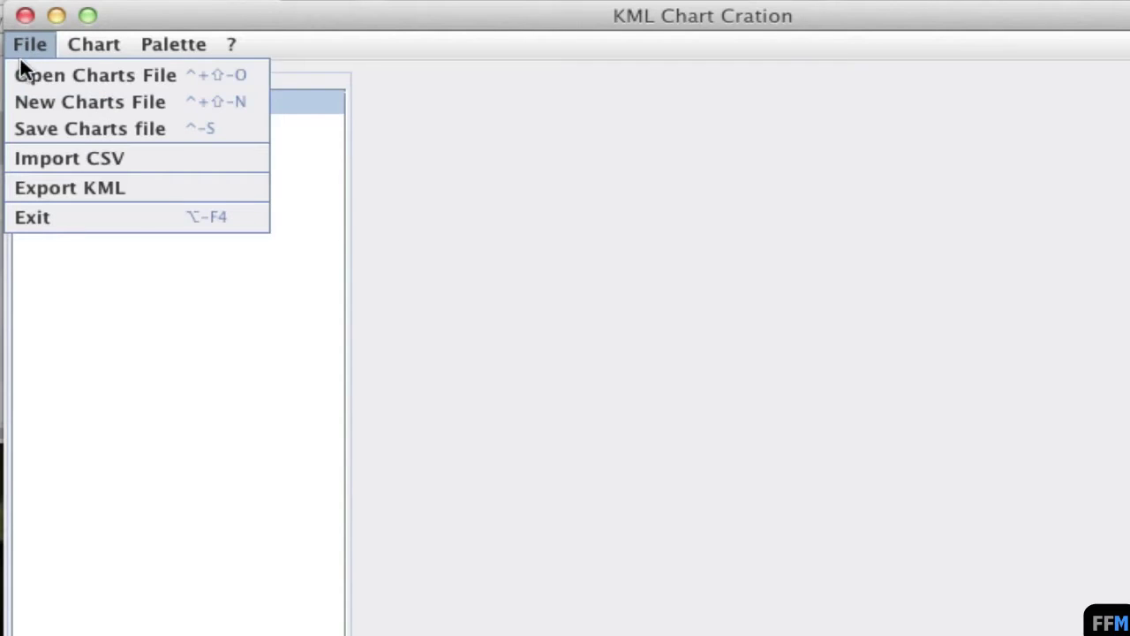
{"action": "left_click", "coordinate": [153, 190]}
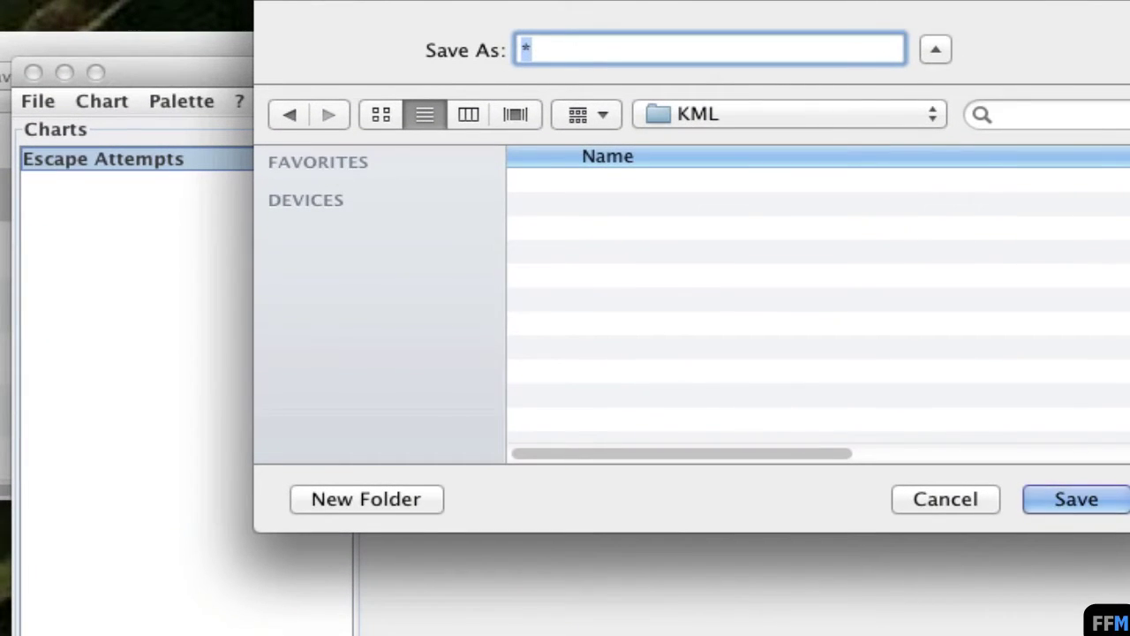
{"action": "type", "text": "chart.k"}
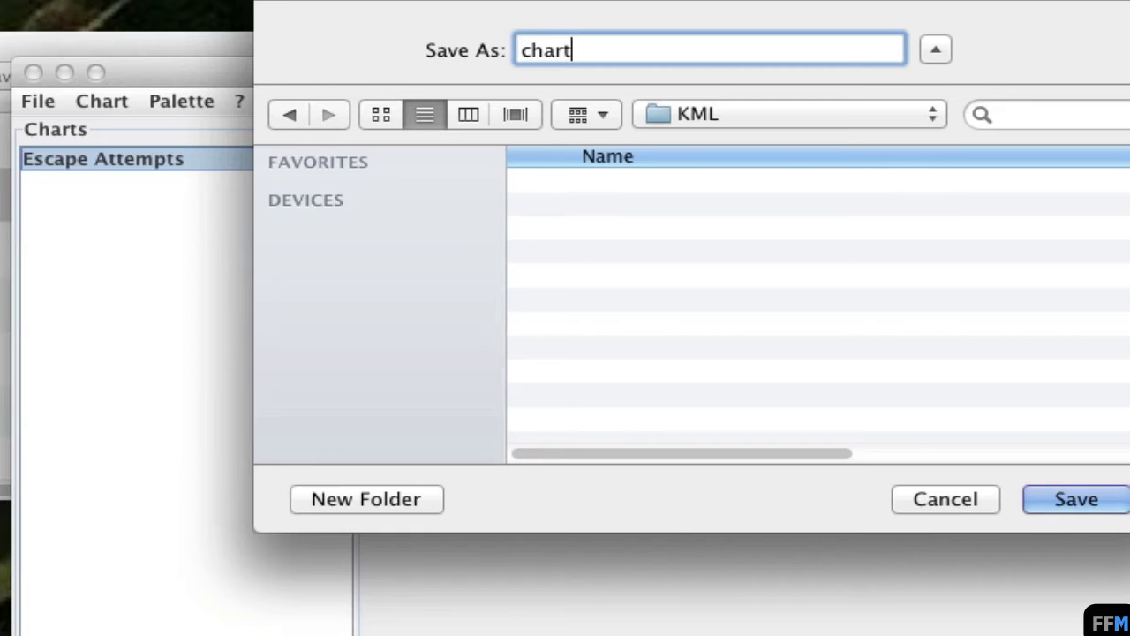
{"action": "type", "text": "ml"}
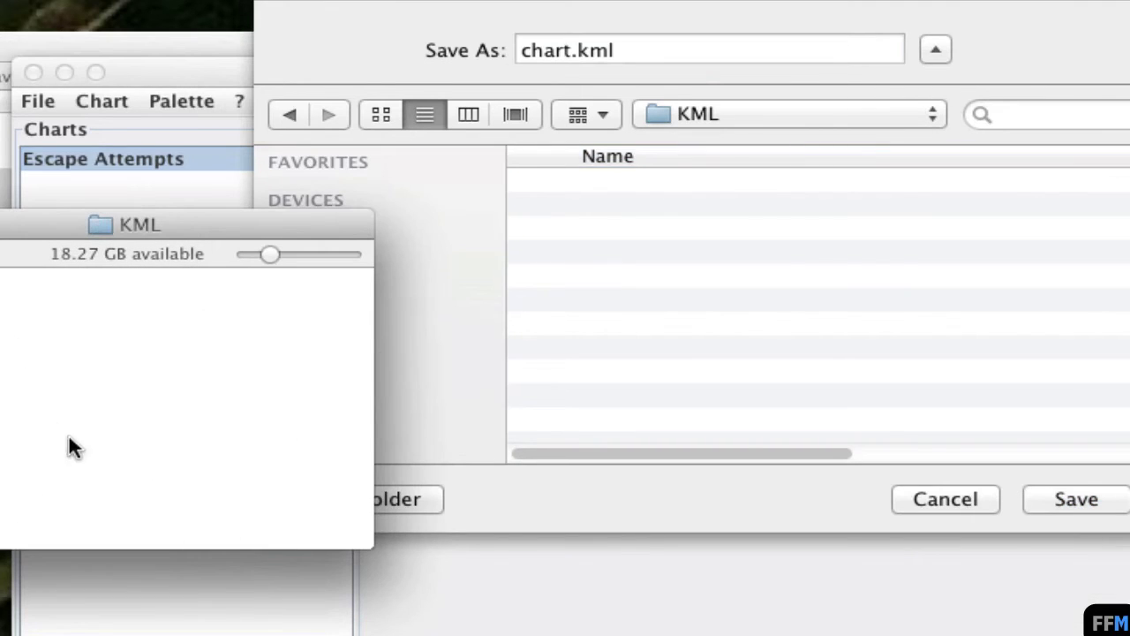
{"action": "left_click", "coordinate": [1076, 493]}
{"action": "left_click", "coordinate": [1081, 493]}
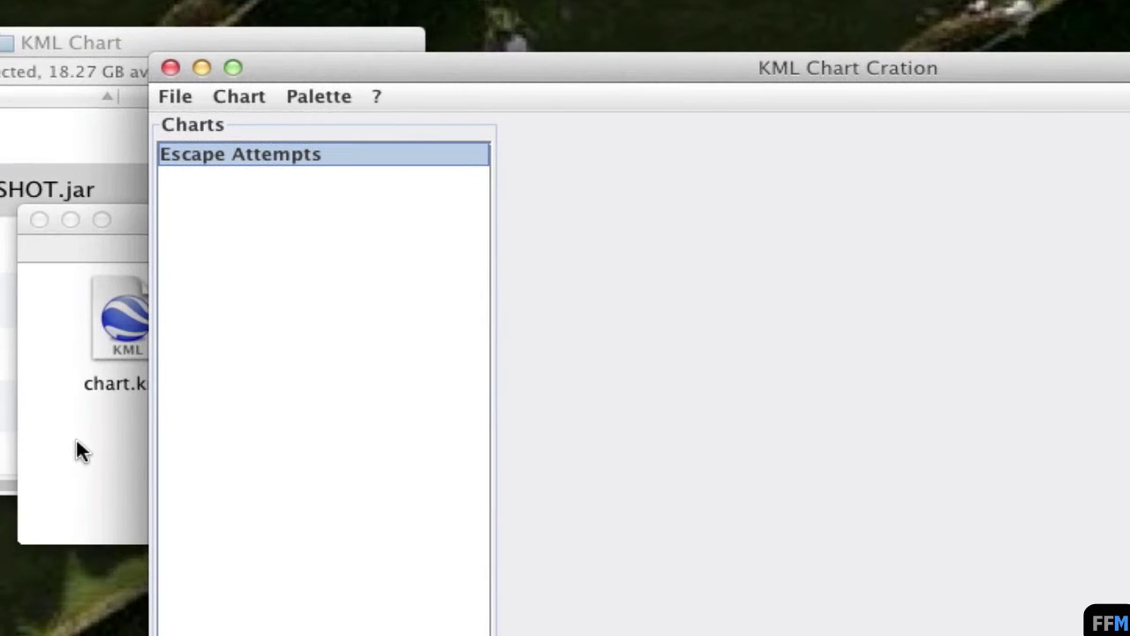
- Load chart.kml from the KML folder into Google Earth's temporary places
{"action": "left_click", "coordinate": [77, 443]}
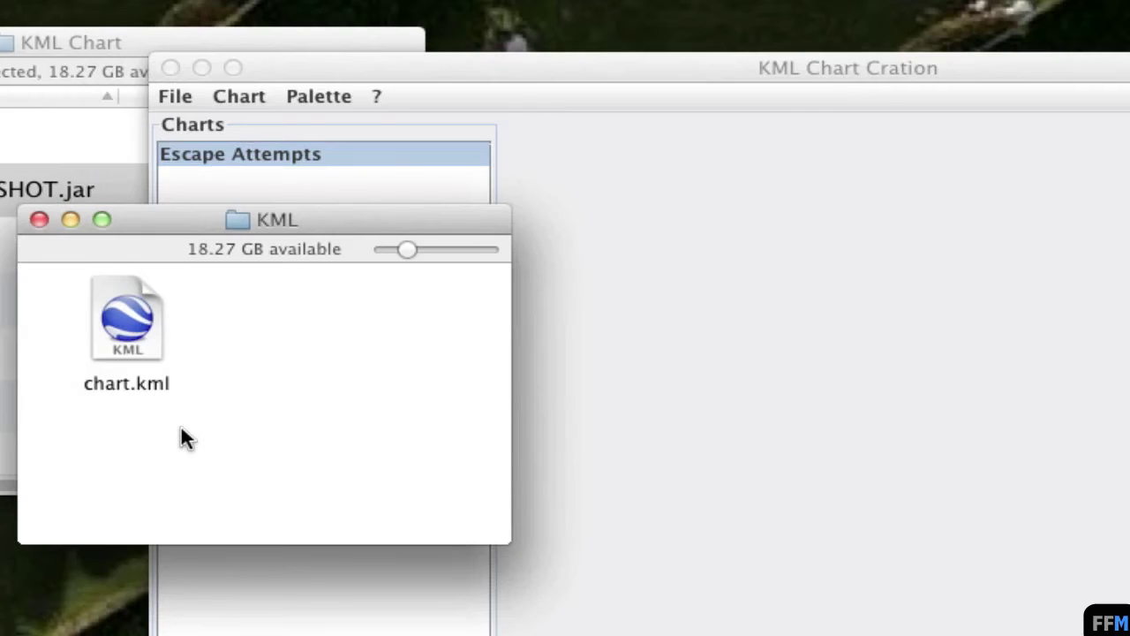
{"action": "left_click_drag", "start_coordinate": [79, 411], "coordinate": [221, 394]}
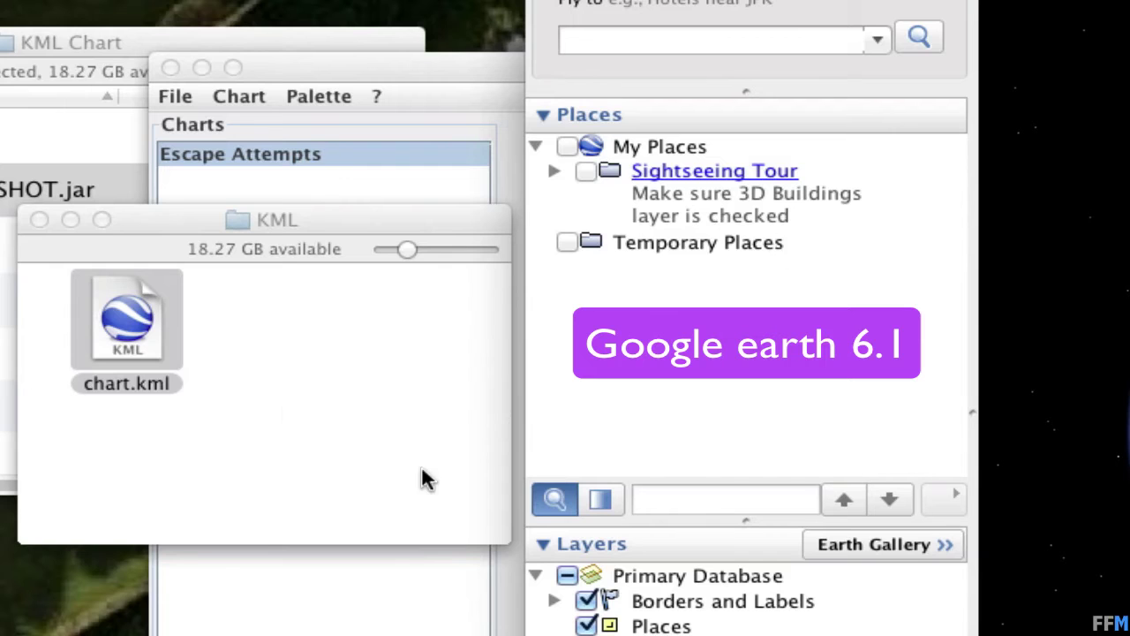
{"action": "left_click", "coordinate": [259, 398]}
{"action": "left_click_drag", "start_coordinate": [159, 327], "coordinate": [838, 350]}
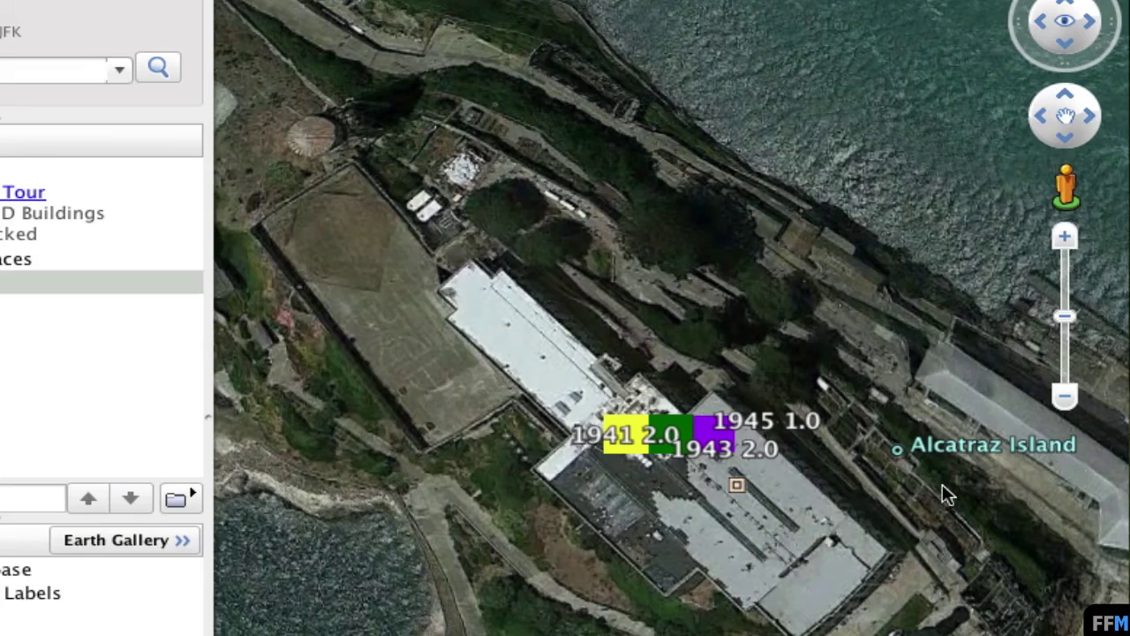
- Examine the three coloured histogram columns on Alcatraz Island up close and in perspective
{"action": "scroll", "coordinate": [743, 285], "scroll_direction": "down", "scroll_amount": 5}
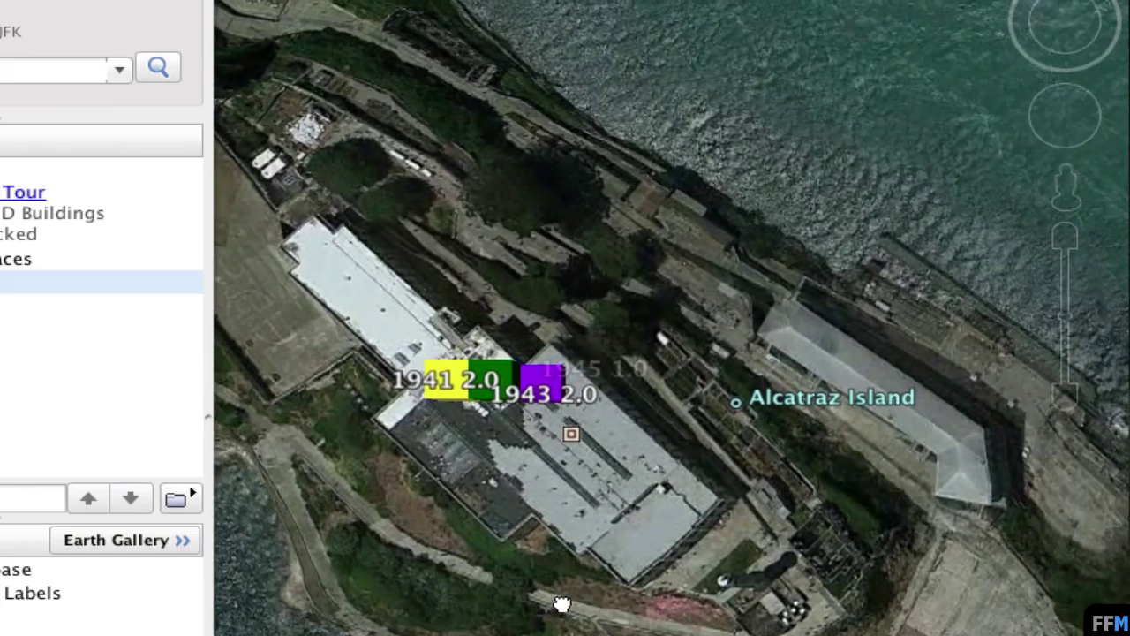
{"action": "left_click", "coordinate": [1065, 241]}
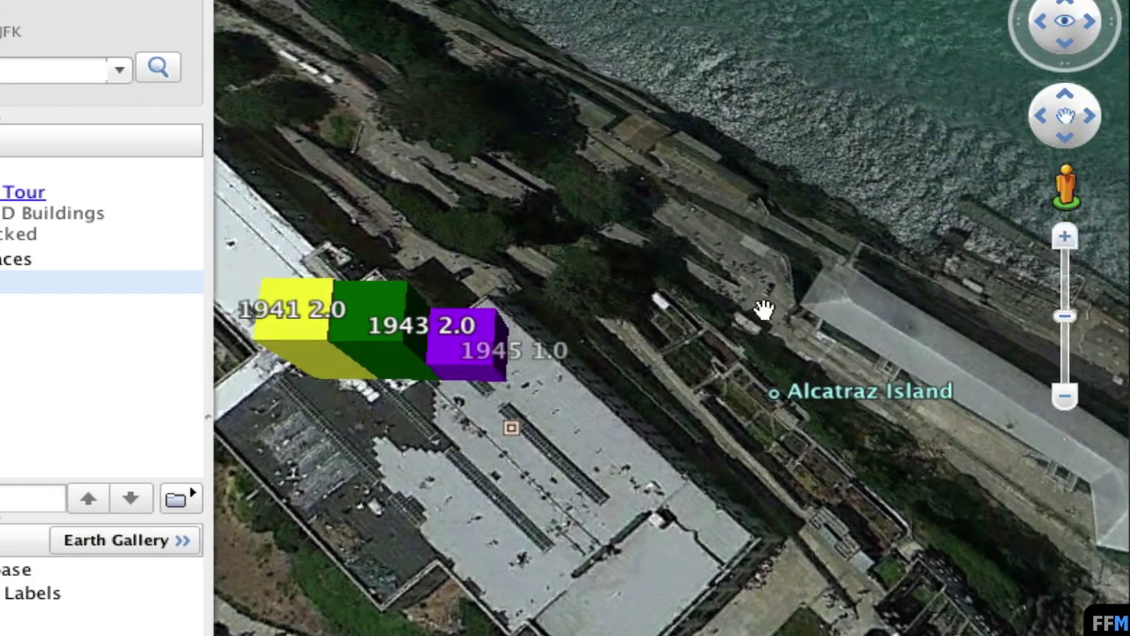
{"action": "left_click_drag", "start_coordinate": [763, 309], "coordinate": [739, 252]}
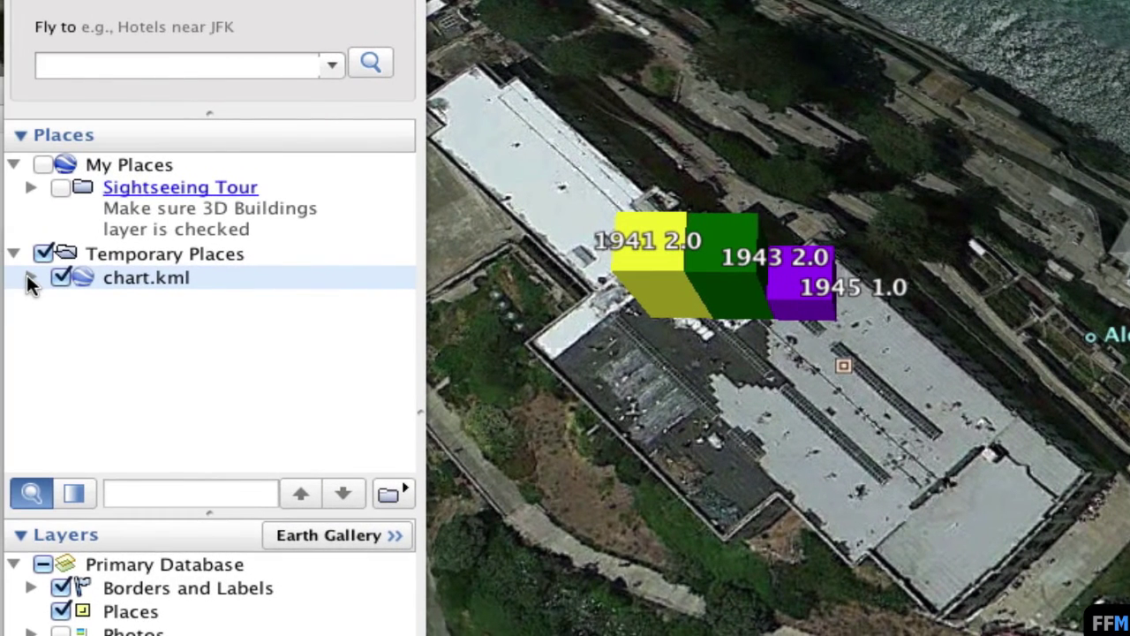
- Expand chart.kml and its Escape Attempts folder, and hide the 1941, 1943 and 1945 columns one by one
{"action": "left_click", "coordinate": [28, 276]}
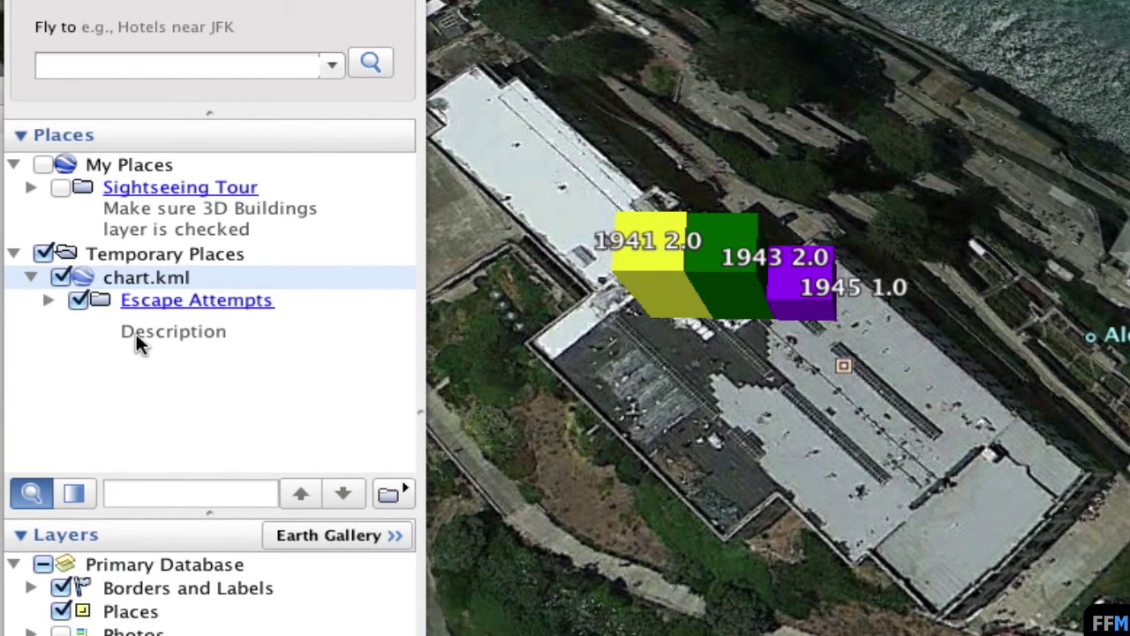
{"action": "left_click", "coordinate": [46, 301]}
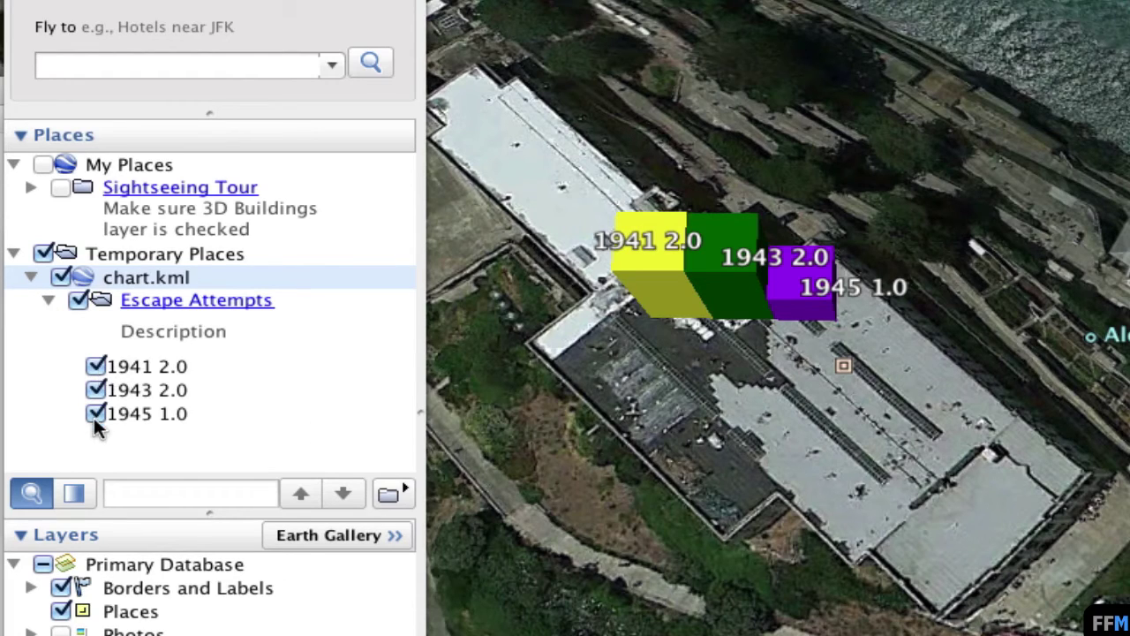
{"action": "left_click", "coordinate": [95, 366]}
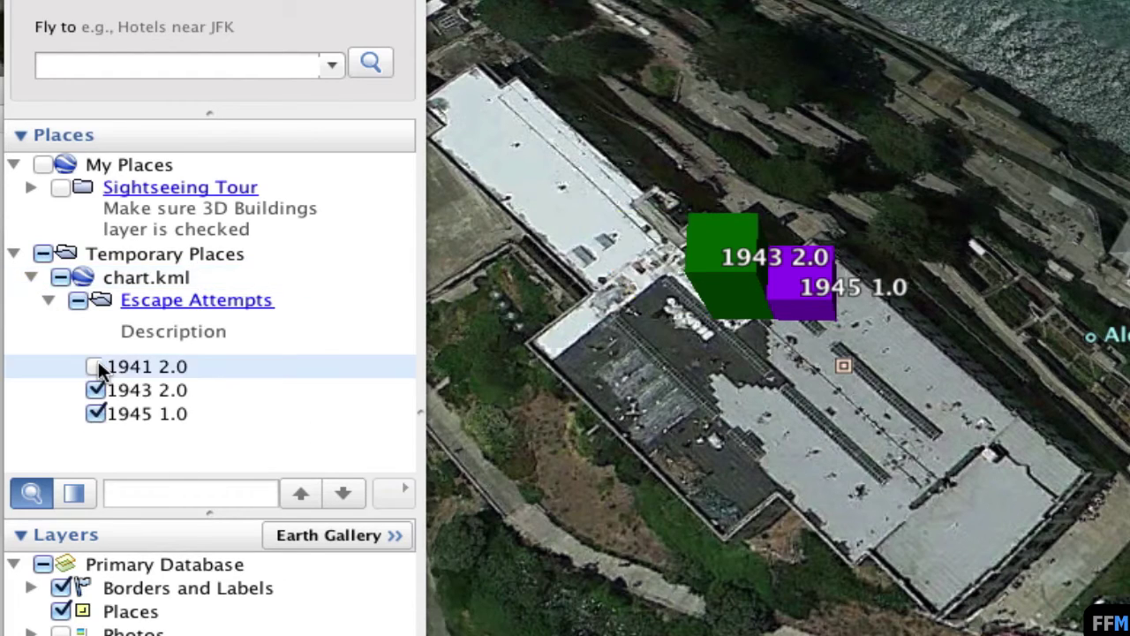
{"action": "left_click", "coordinate": [95, 390]}
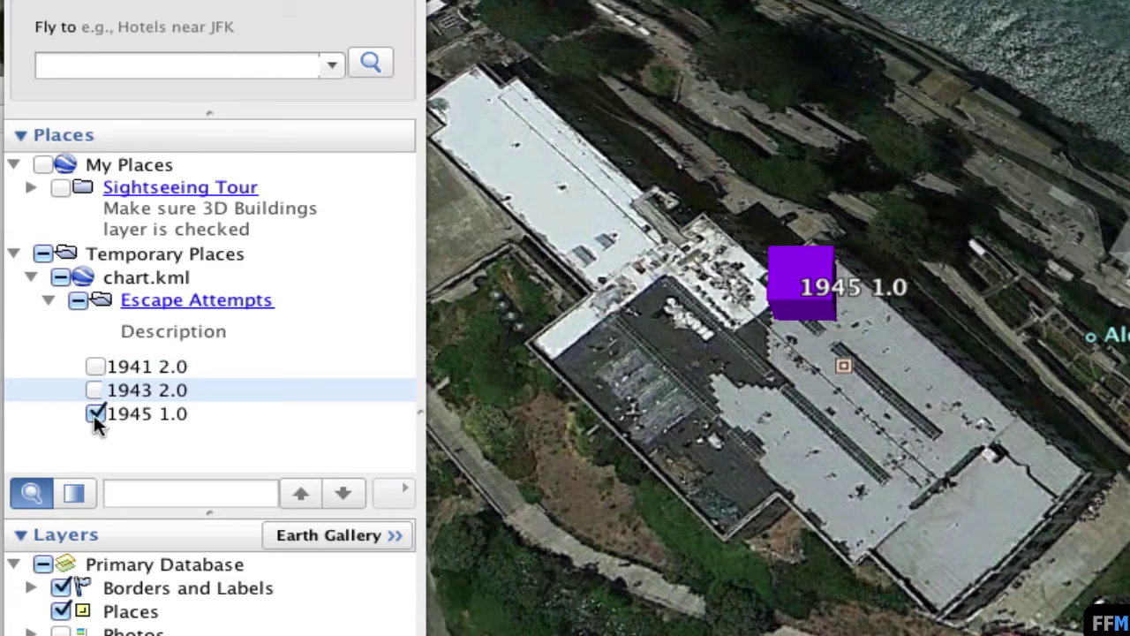
{"action": "left_click", "coordinate": [94, 417]}
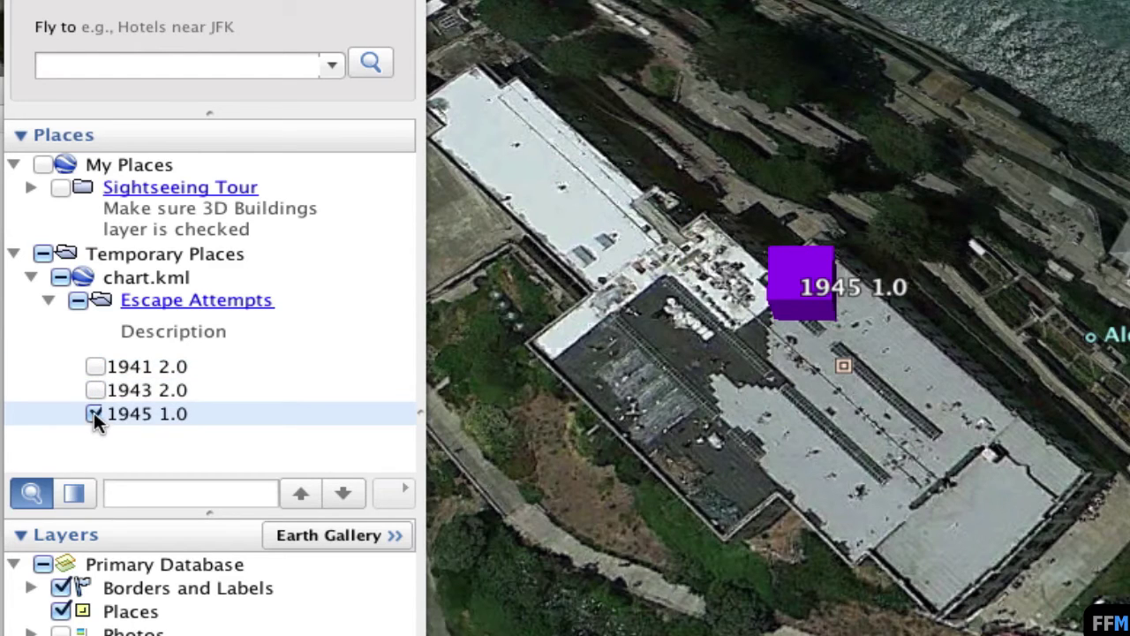
- Show the 1941, 1943 and 1945 columns again one by one
{"action": "left_click", "coordinate": [96, 367]}
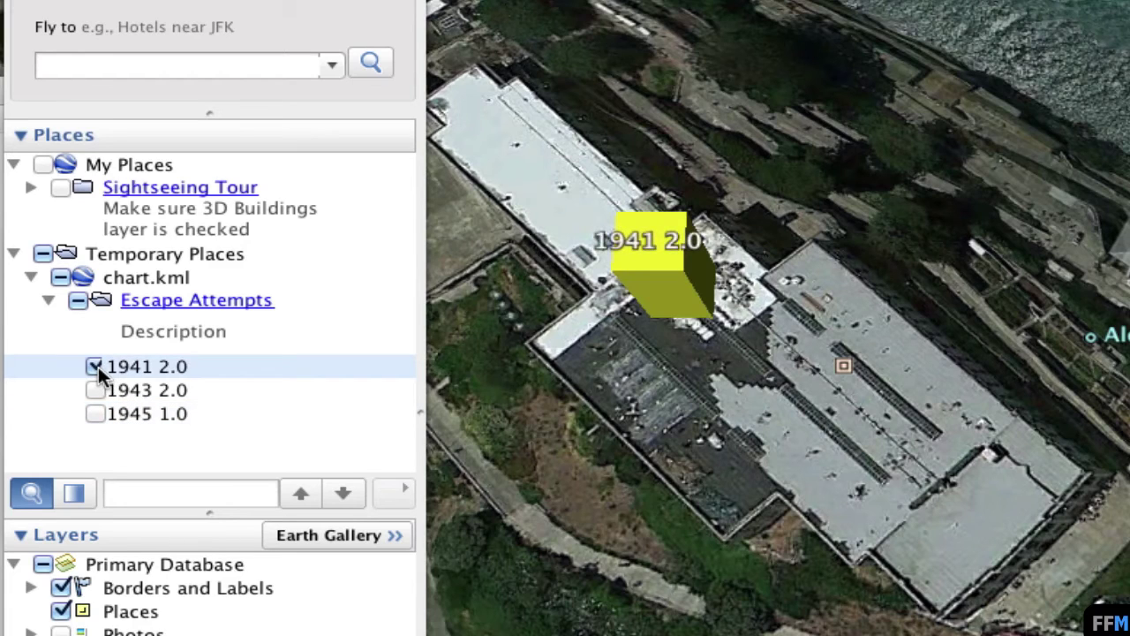
{"action": "left_click", "coordinate": [94, 389]}
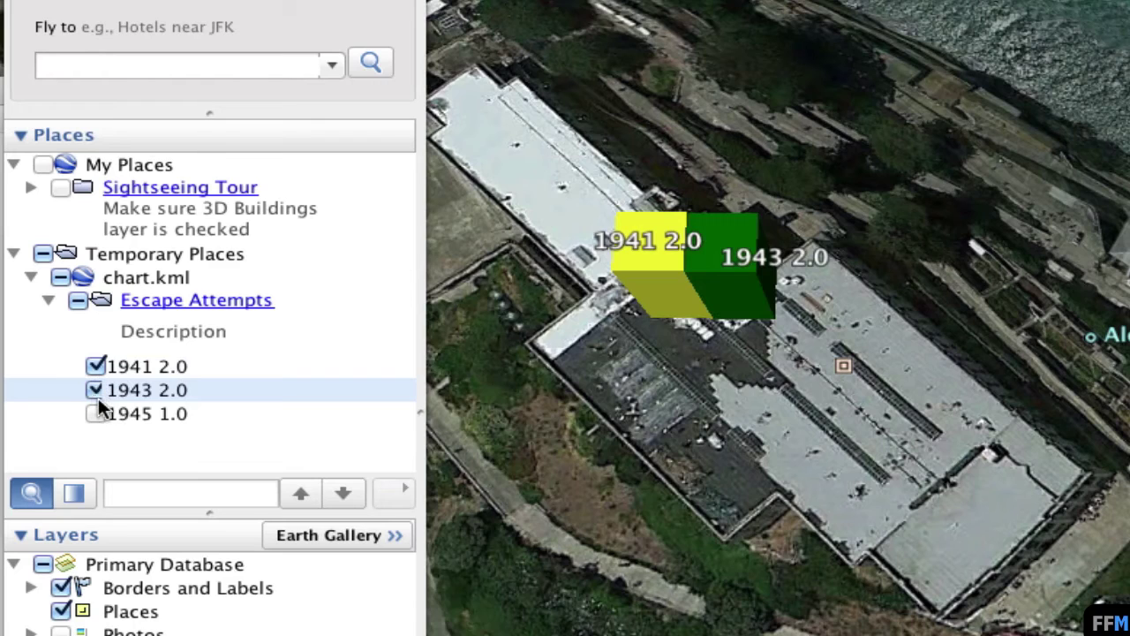
{"action": "left_click", "coordinate": [94, 410]}
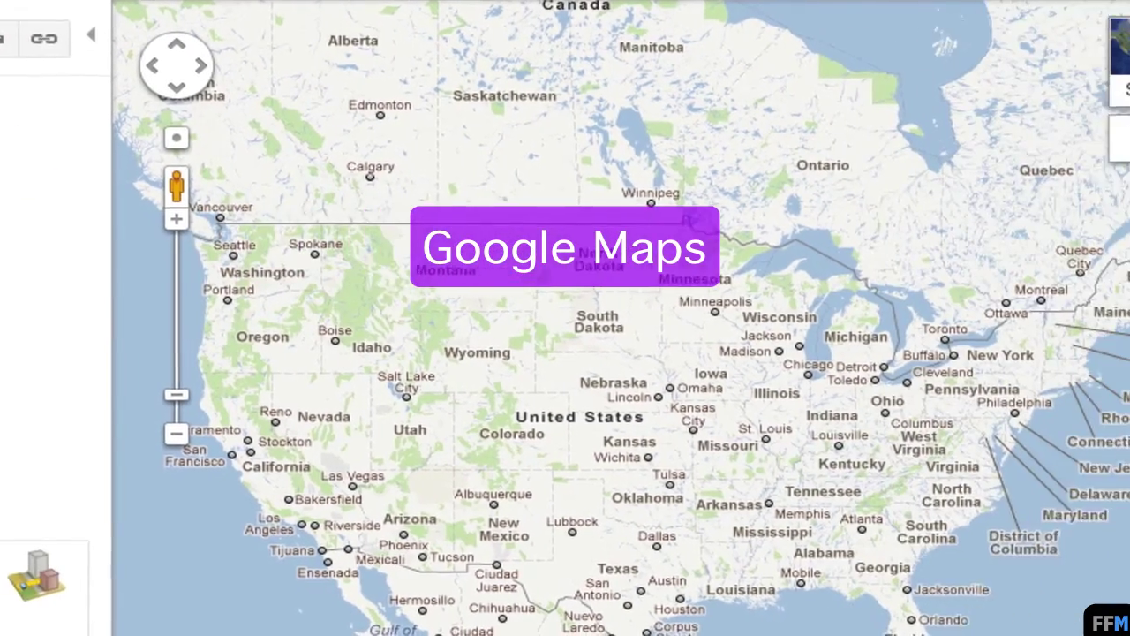
- Switch the Google Maps view of the United States to Satellite imagery
{"action": "mouse_move", "coordinate": [1058, 67]}
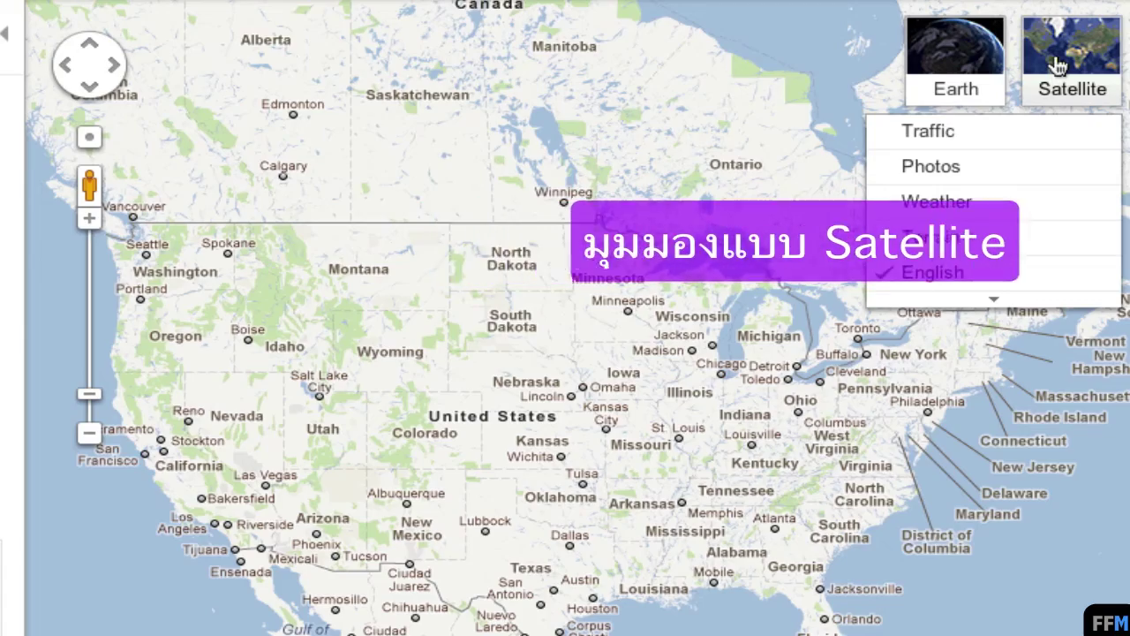
{"action": "left_click", "coordinate": [1059, 68]}
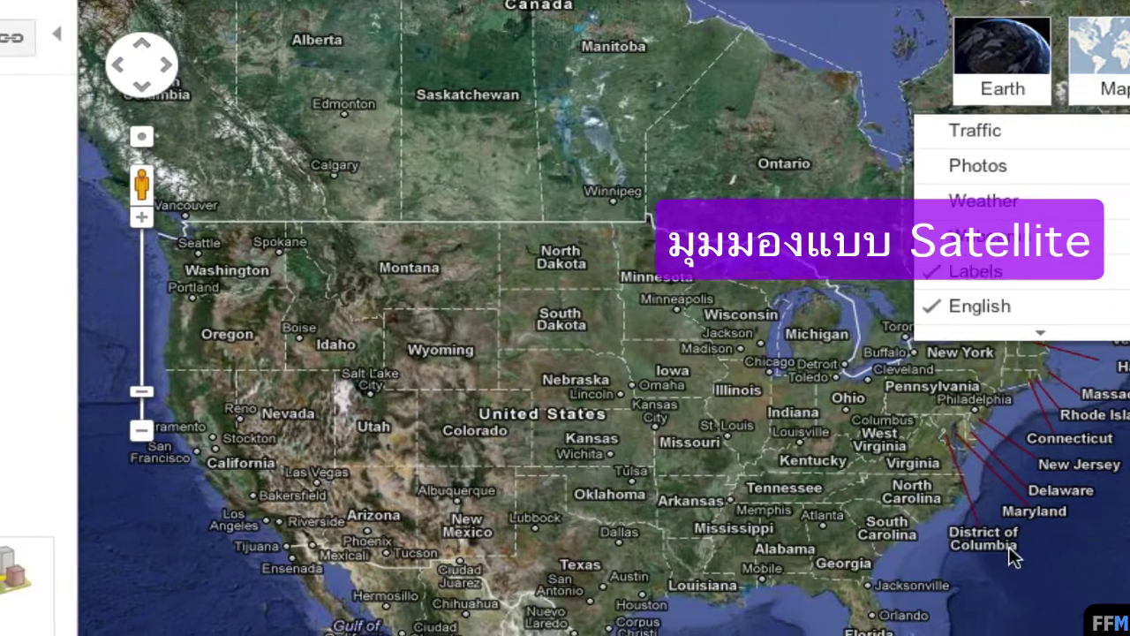